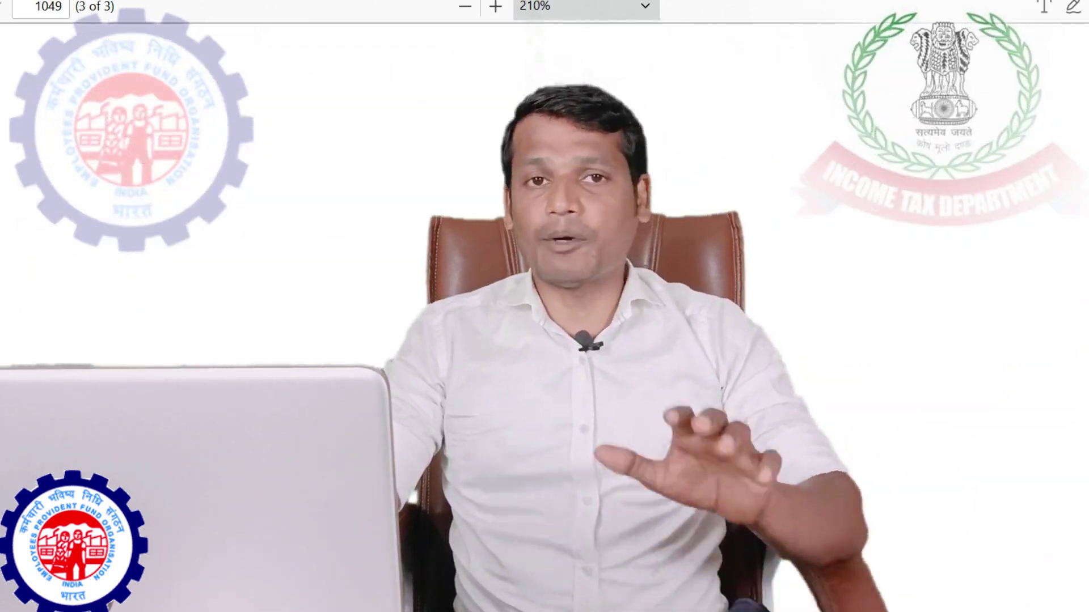
# Scroll through the form and add the declarant's name as a red text note
pyautogui.scroll(20, 544, 307)
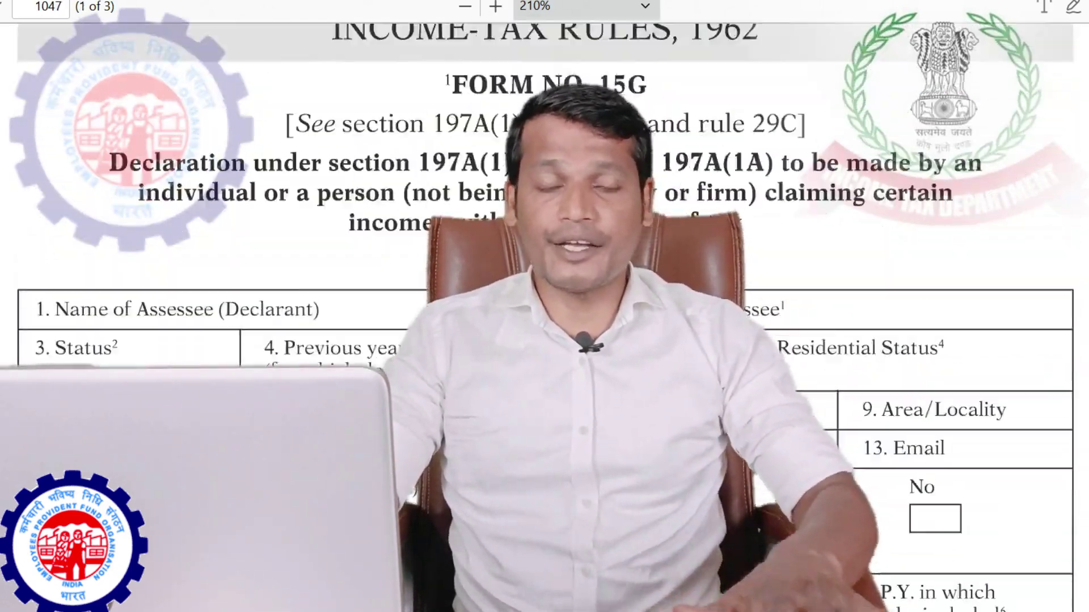
pyautogui.scroll(2, 544, 306)
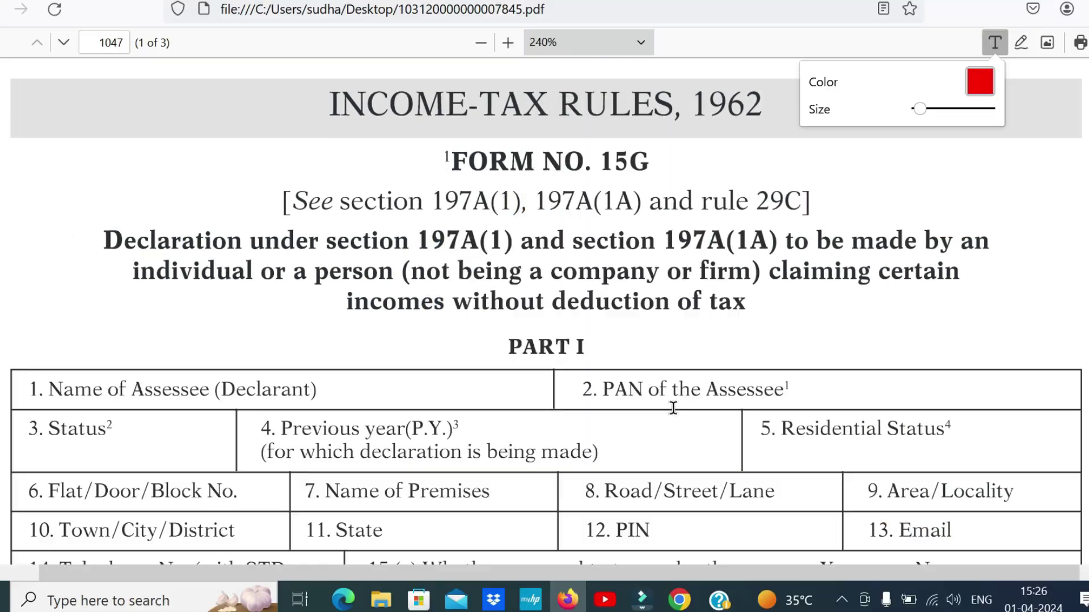
pyautogui.scroll(-15, 673, 408)
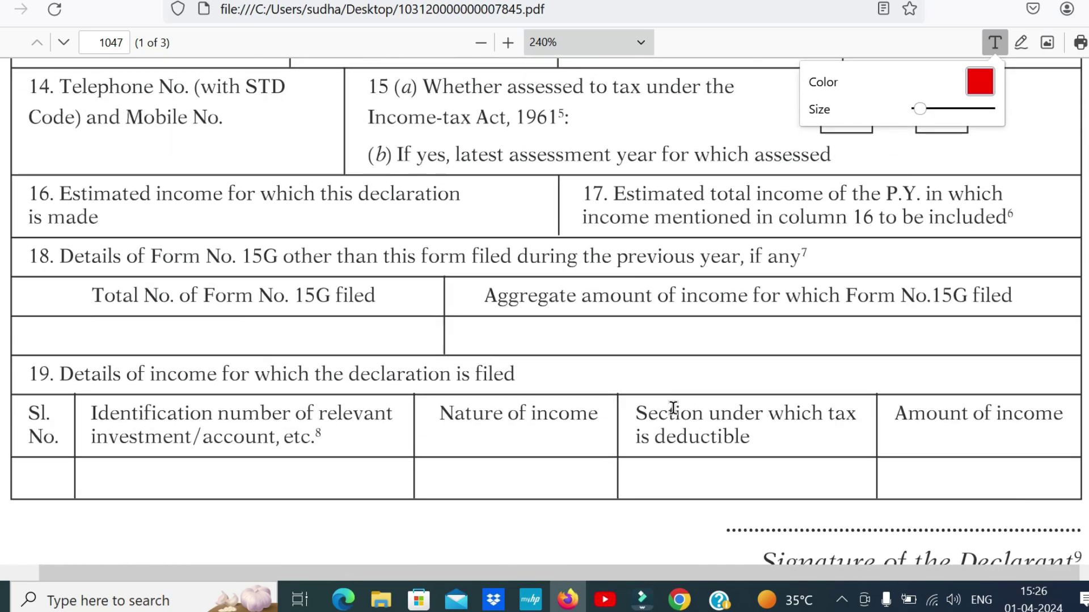
pyautogui.scroll(-20, 673, 407)
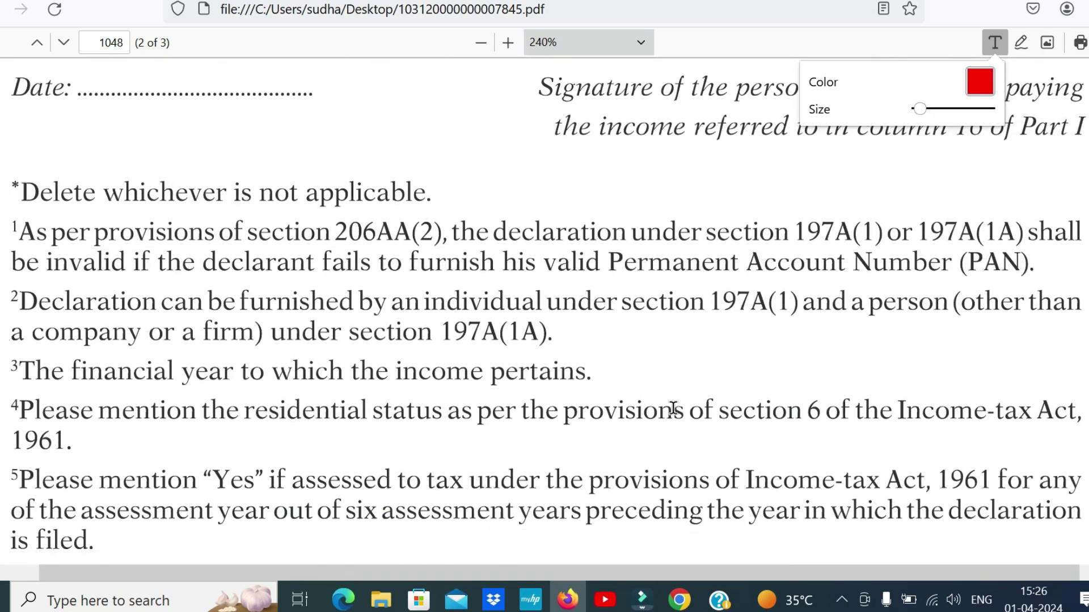
pyautogui.scroll(20, 673, 408)
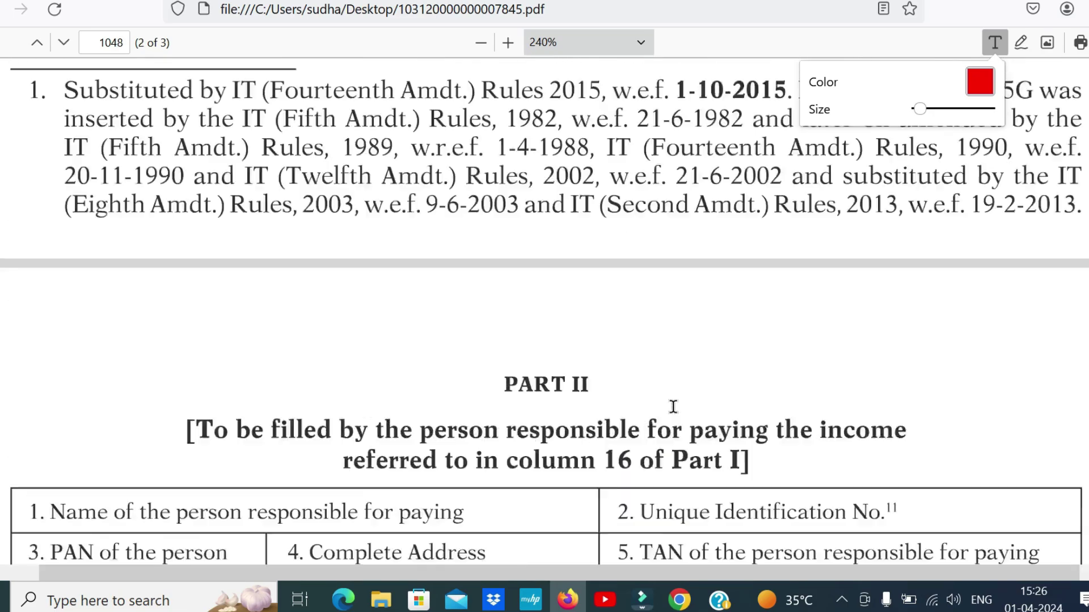
pyautogui.scroll(4, 673, 408)
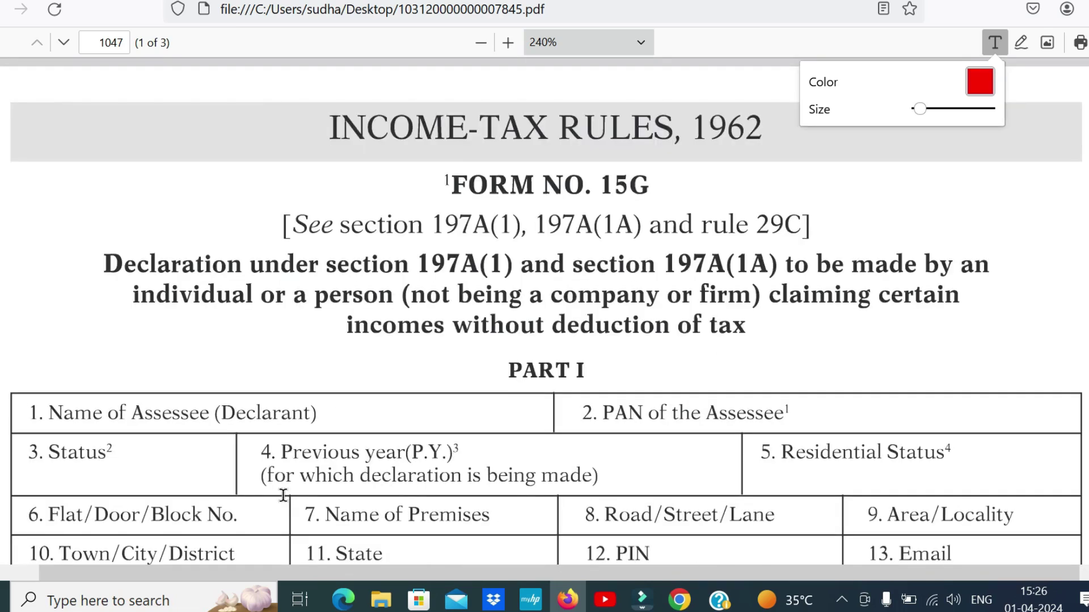
pyautogui.scroll(-5, 583, 428)
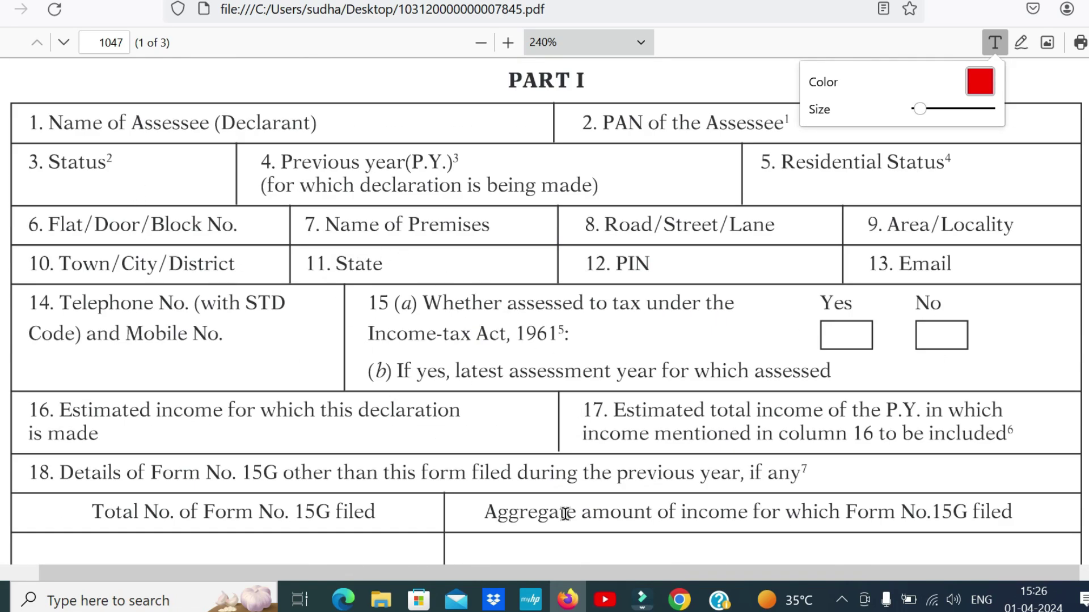
pyautogui.scroll(-5, 671, 313)
pyautogui.scroll(-11, 672, 314)
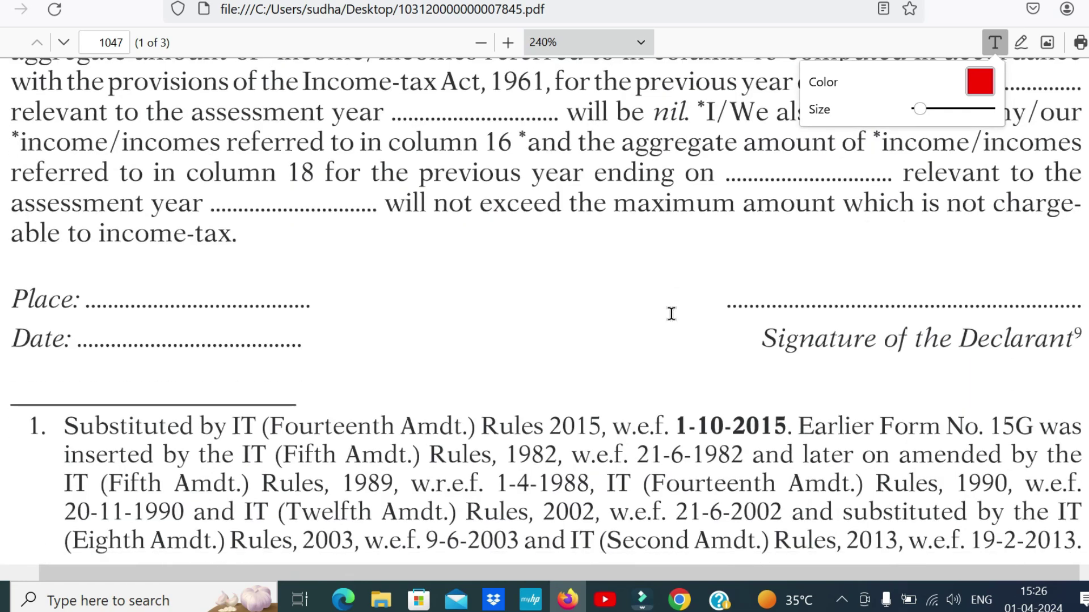
pyautogui.scroll(17, 677, 302)
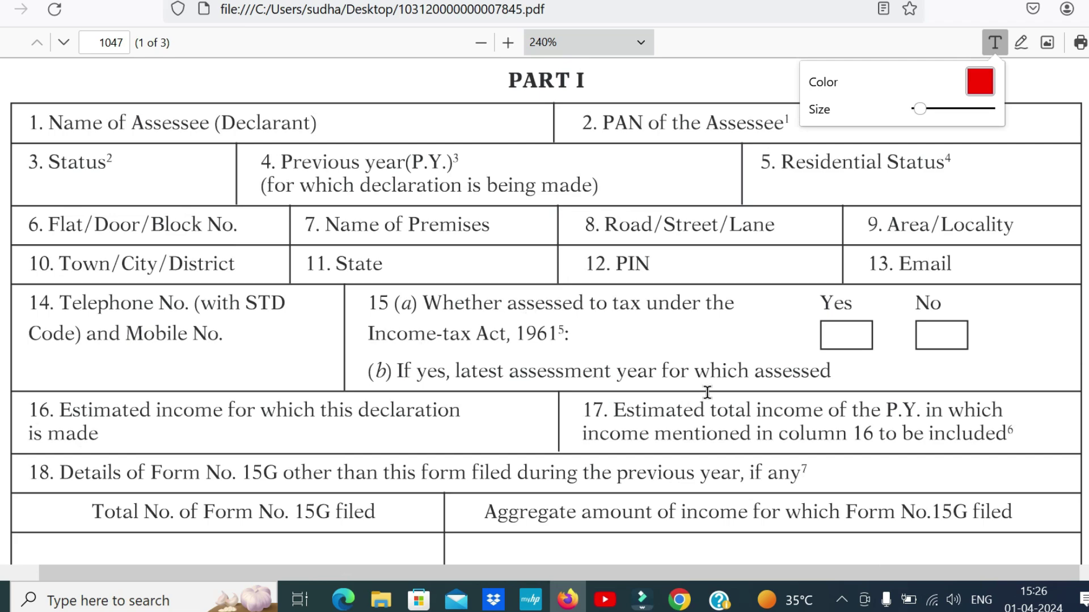
pyautogui.scroll(-5, 716, 378)
pyautogui.scroll(9, 686, 399)
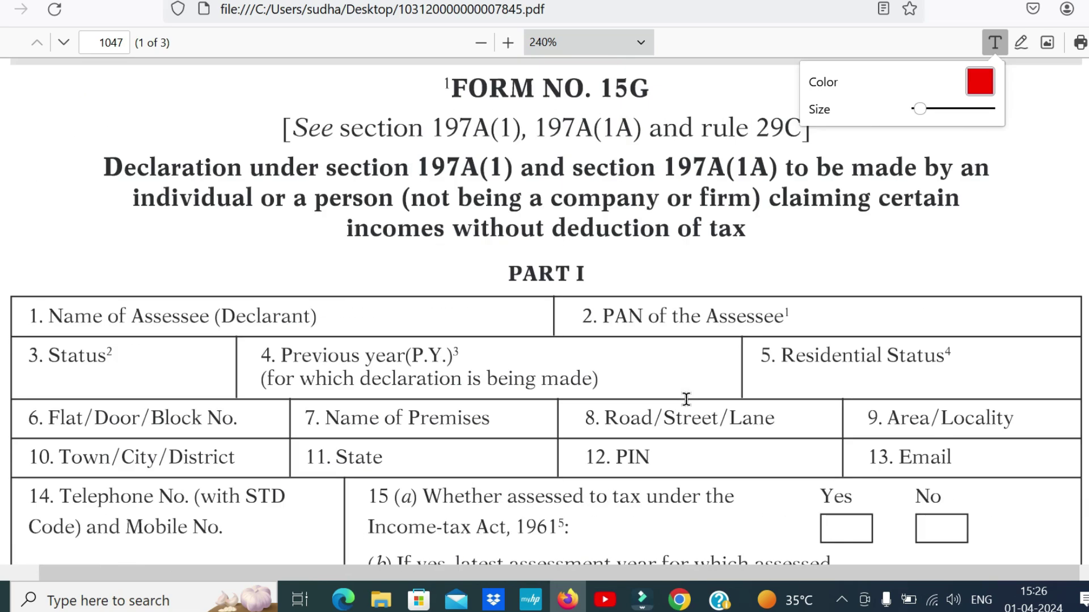
pyautogui.scroll(-3, 686, 400)
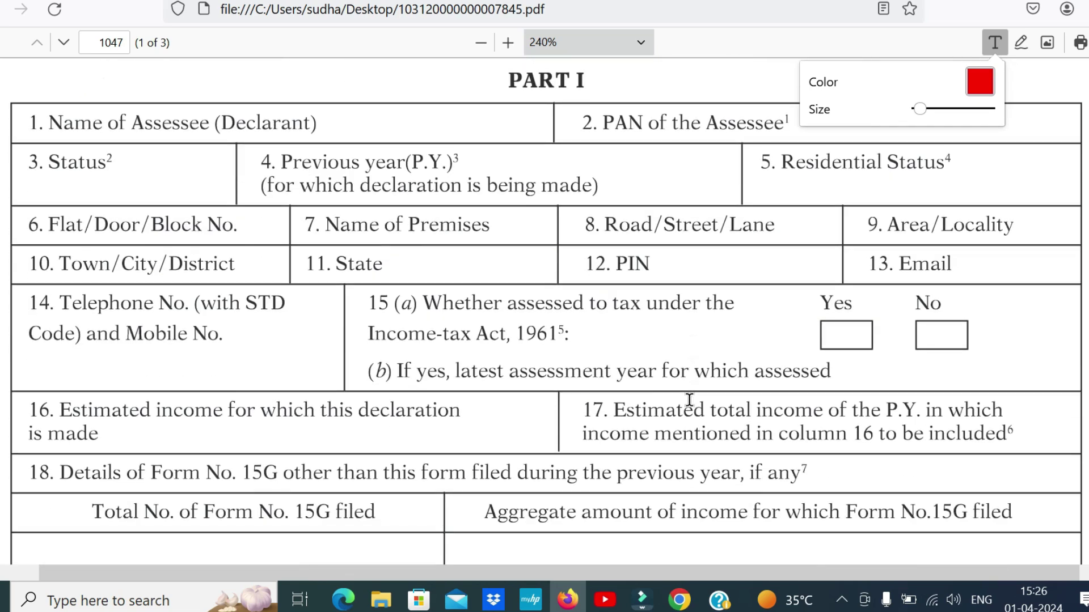
pyautogui.scroll(3, 500, 377)
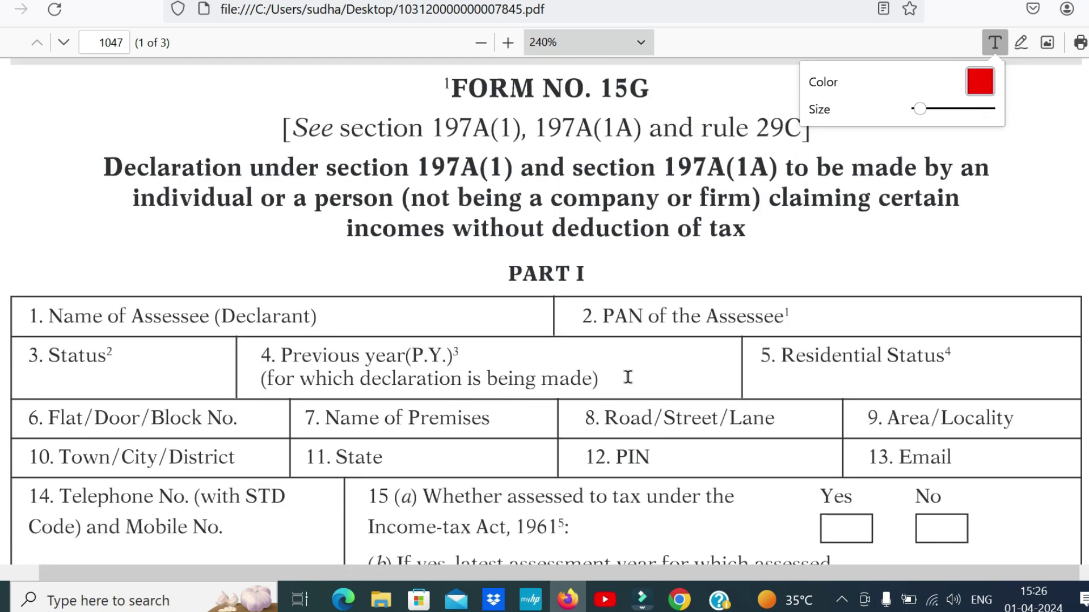
pyautogui.scroll(-3, 651, 292)
pyautogui.scroll(-20, 650, 292)
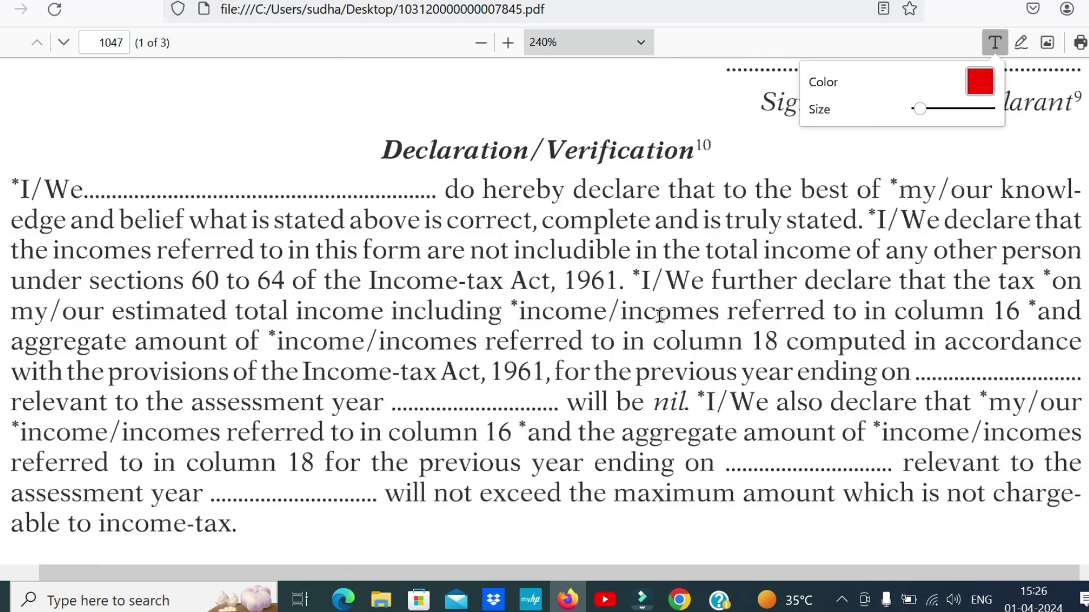
pyautogui.scroll(20, 663, 389)
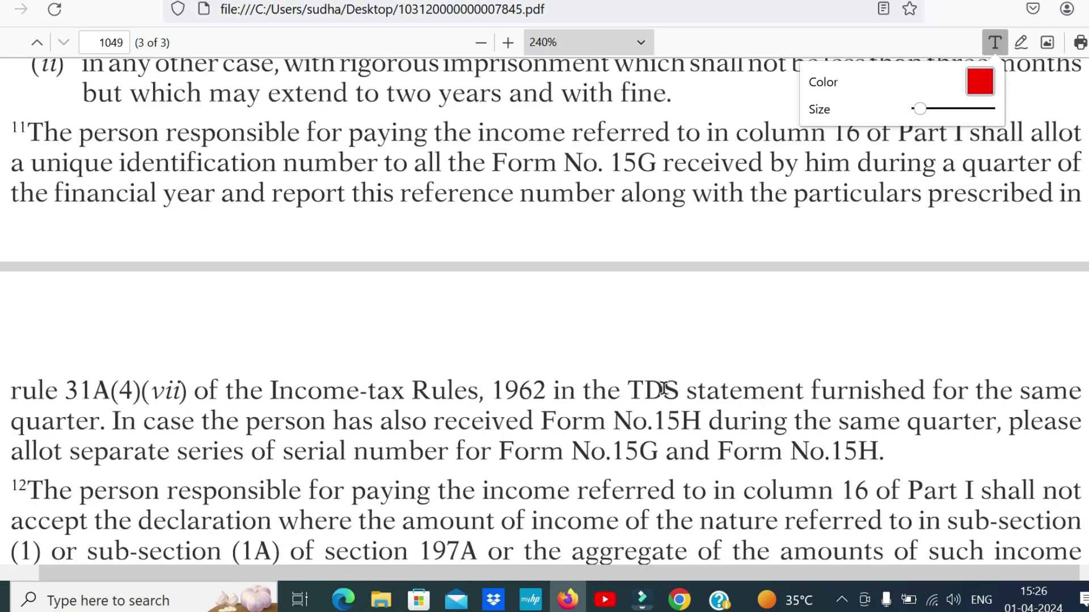
pyautogui.scroll(15, 664, 388)
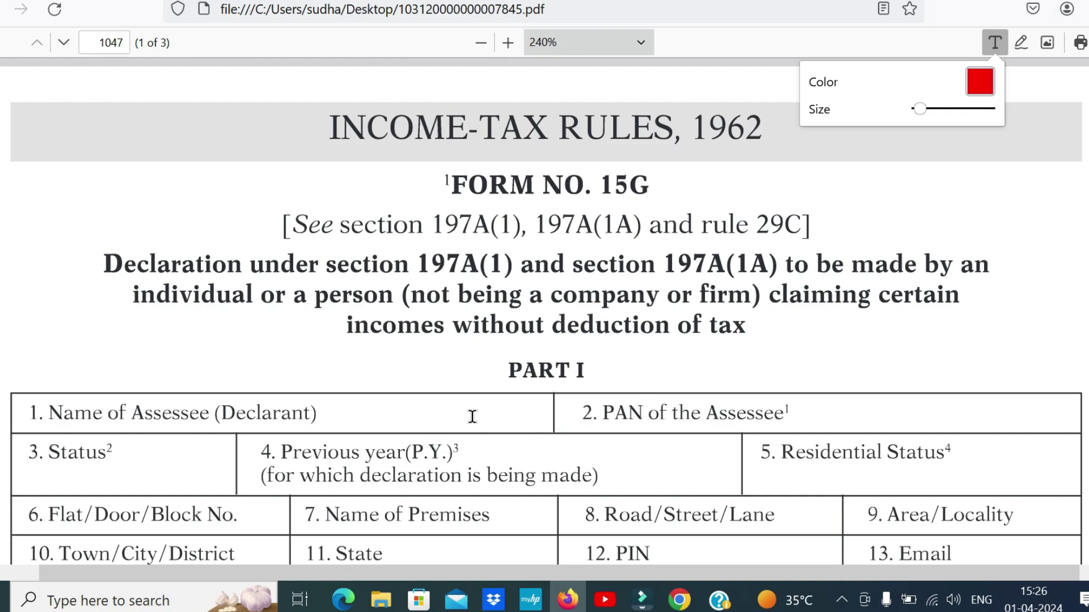
pyautogui.scroll(-20, 544, 312)
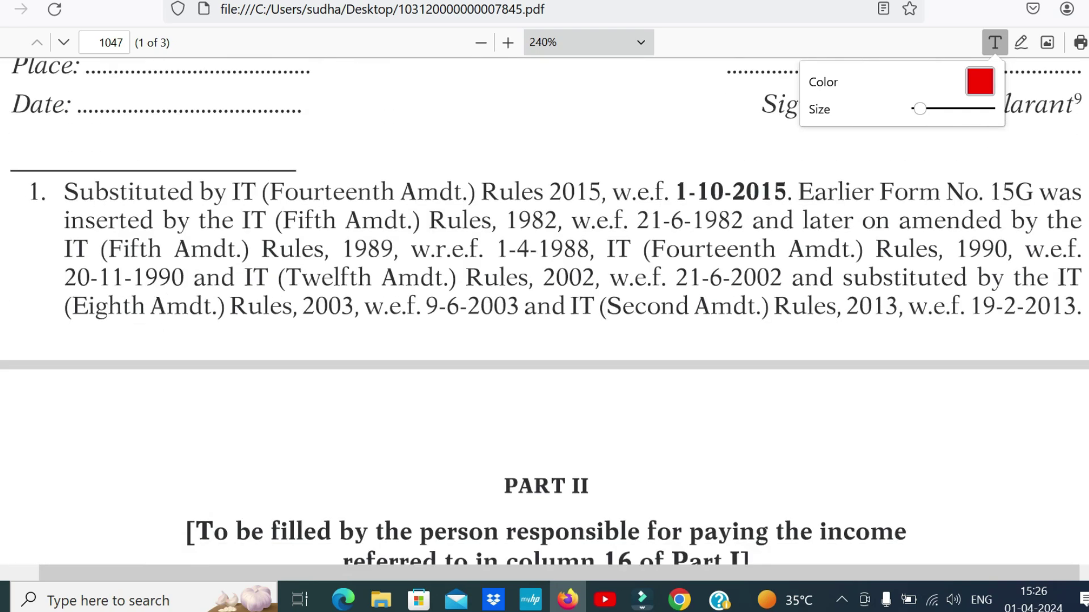
pyautogui.scroll(4, 544, 312)
pyautogui.scroll(2, 888, 331)
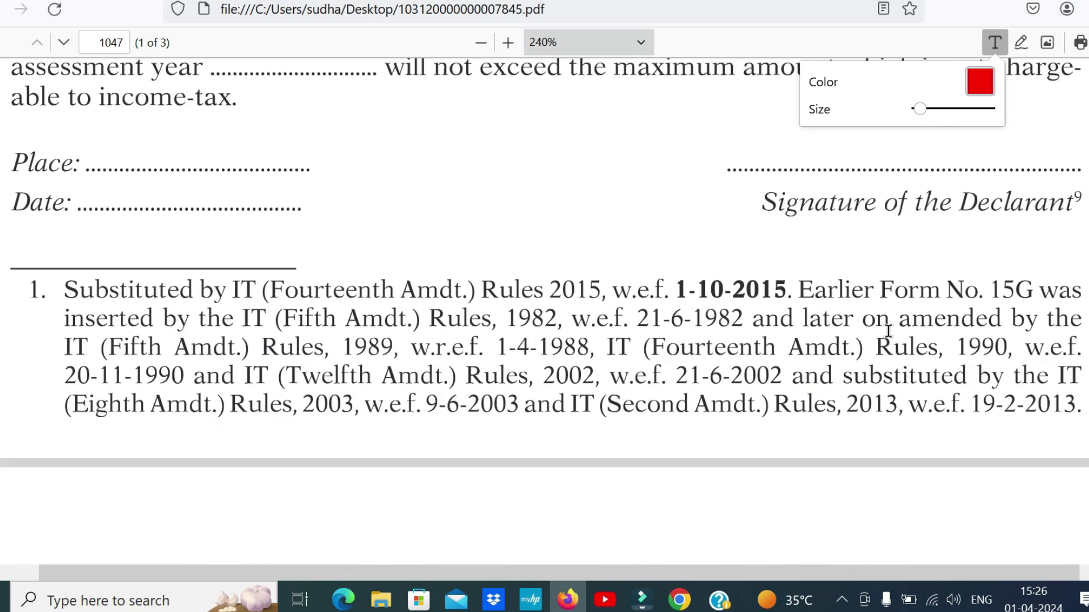
pyautogui.scroll(-11, 609, 258)
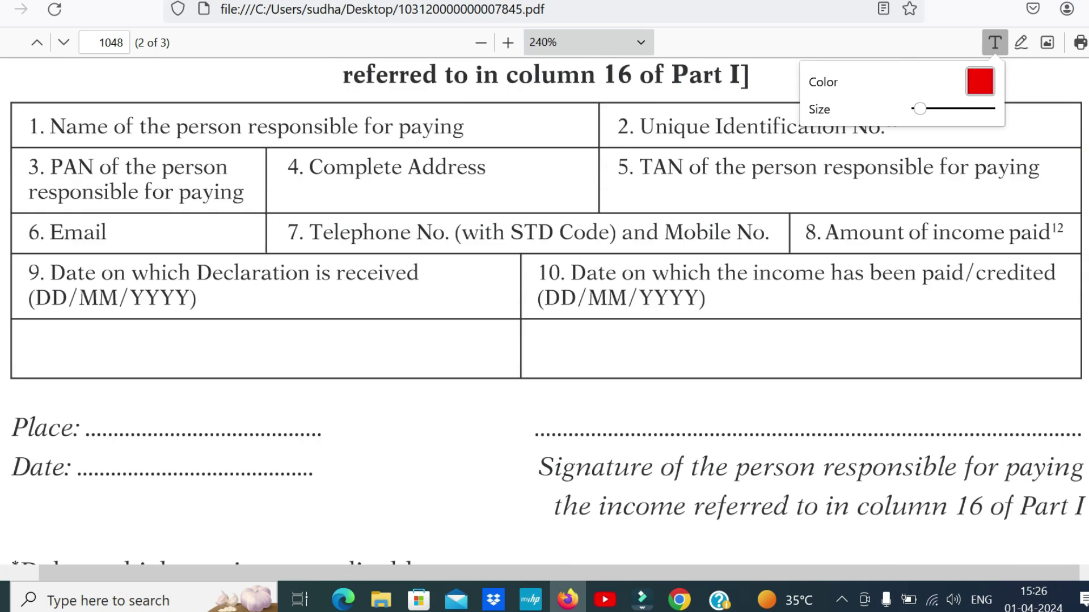
pyautogui.scroll(5, 609, 257)
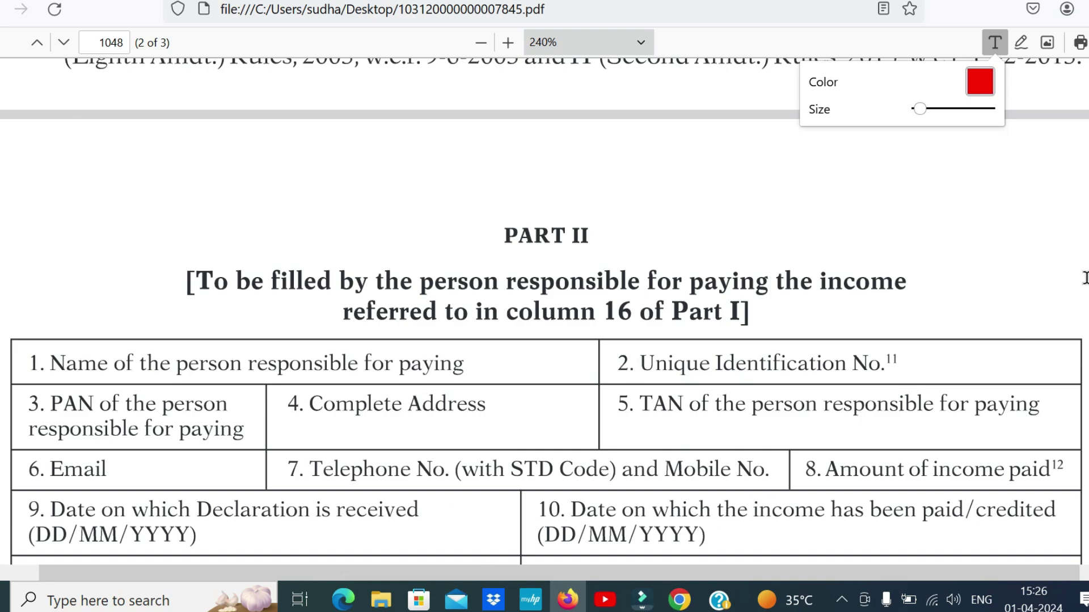
pyautogui.scroll(12, 545, 311)
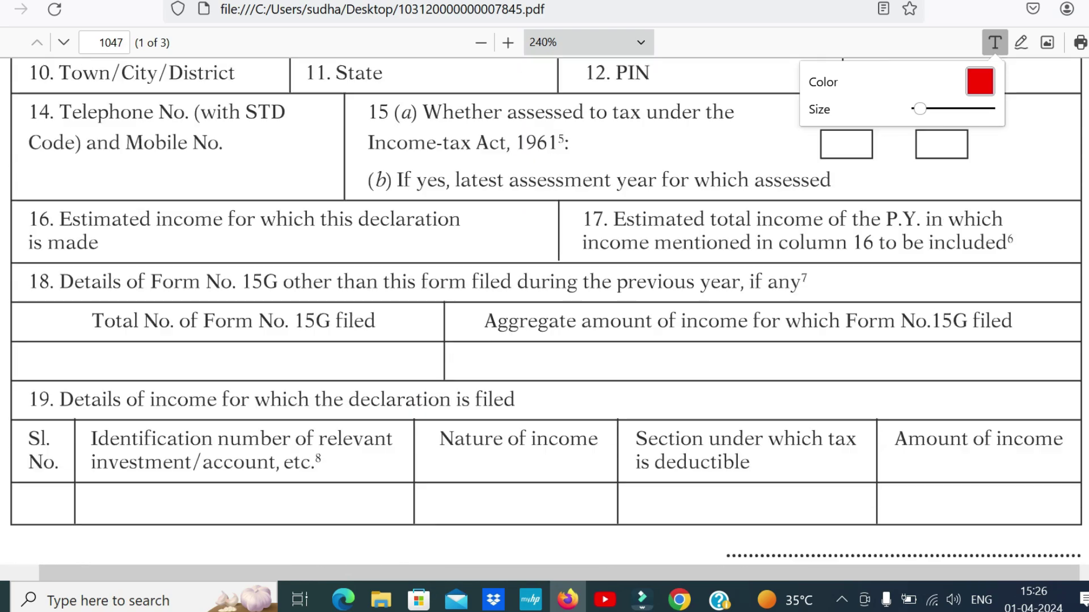
pyautogui.scroll(4, 545, 312)
pyautogui.scroll(-2, 544, 312)
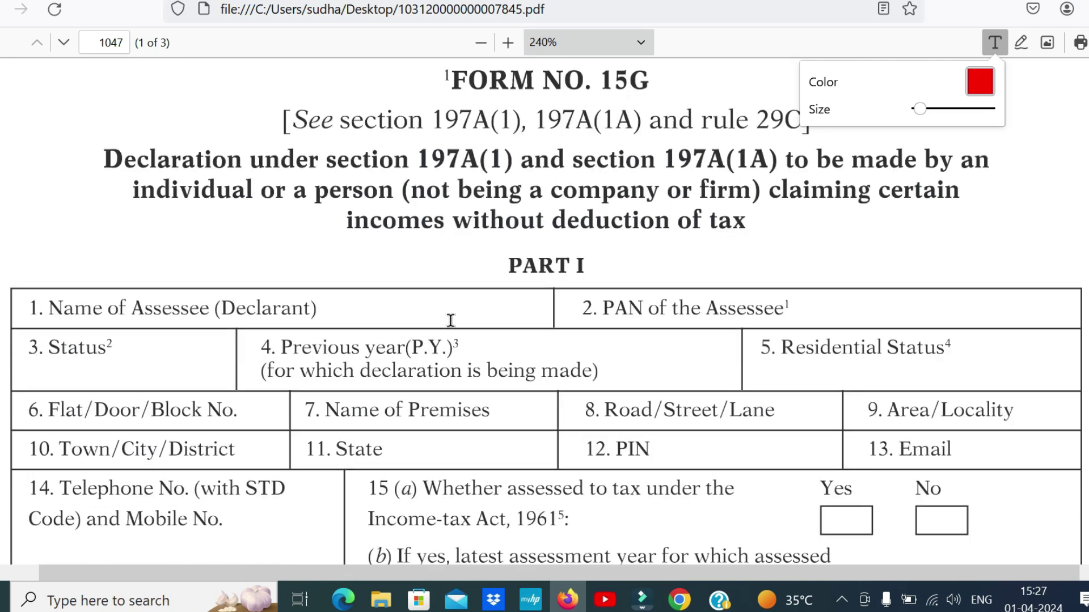
pyautogui.scroll(-3, 544, 312)
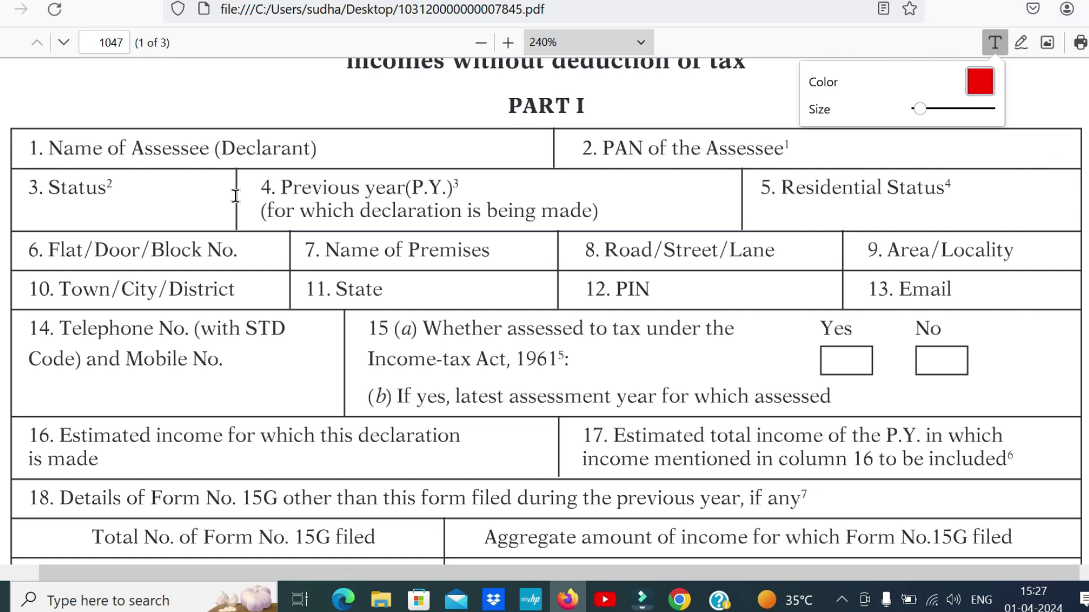
pyautogui.click(339, 155)
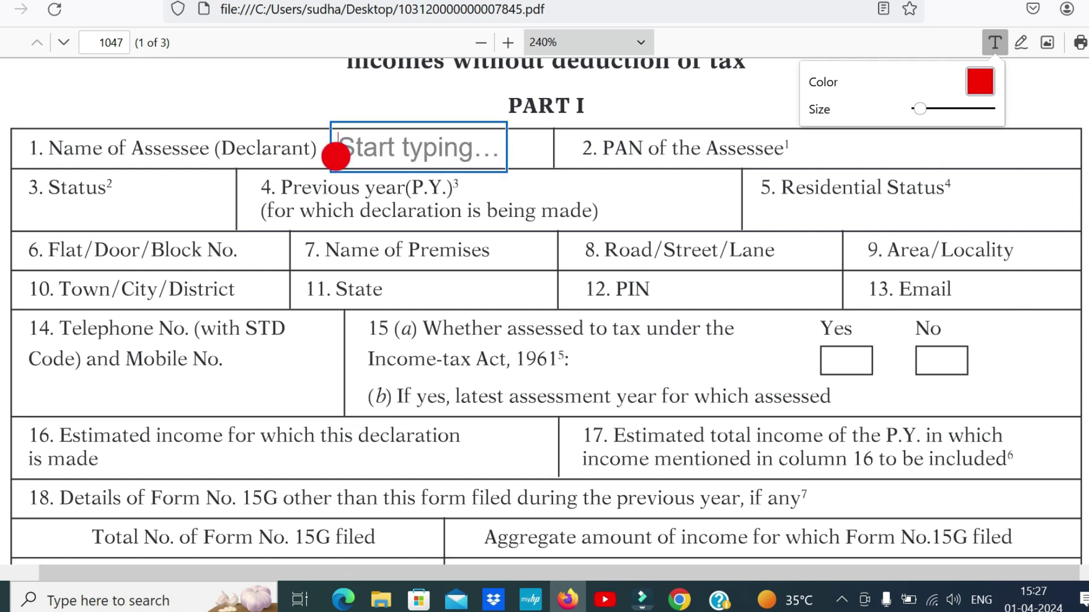
pyautogui.write('SINDHU')
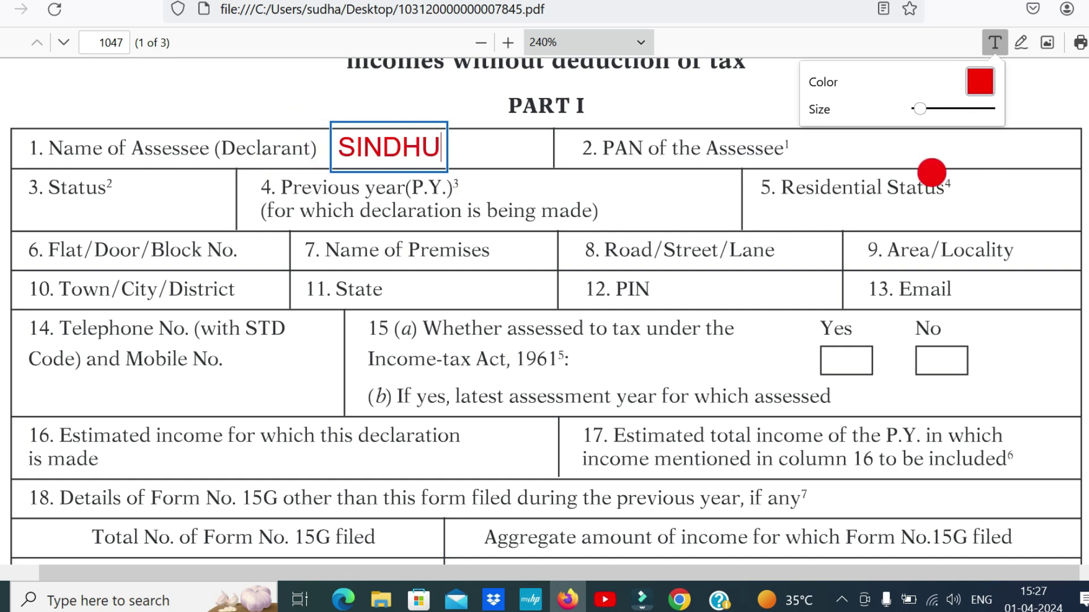
# Enter PAN NO in the PAN cell and paste INDIVIDUAL under Status, then start a Previous year box
pyautogui.click(818, 153)
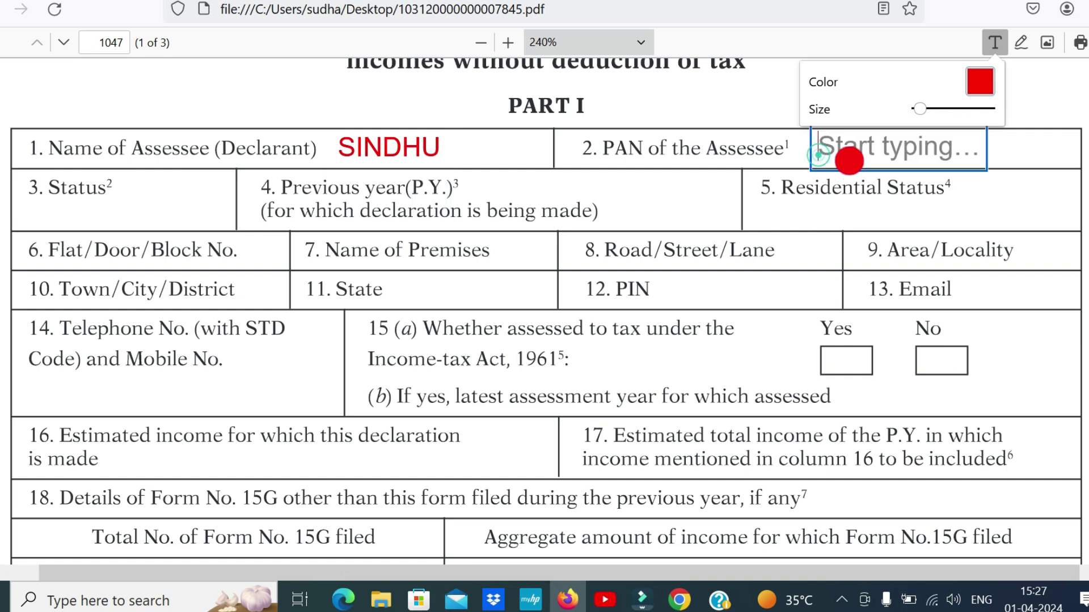
pyautogui.write('PAN')
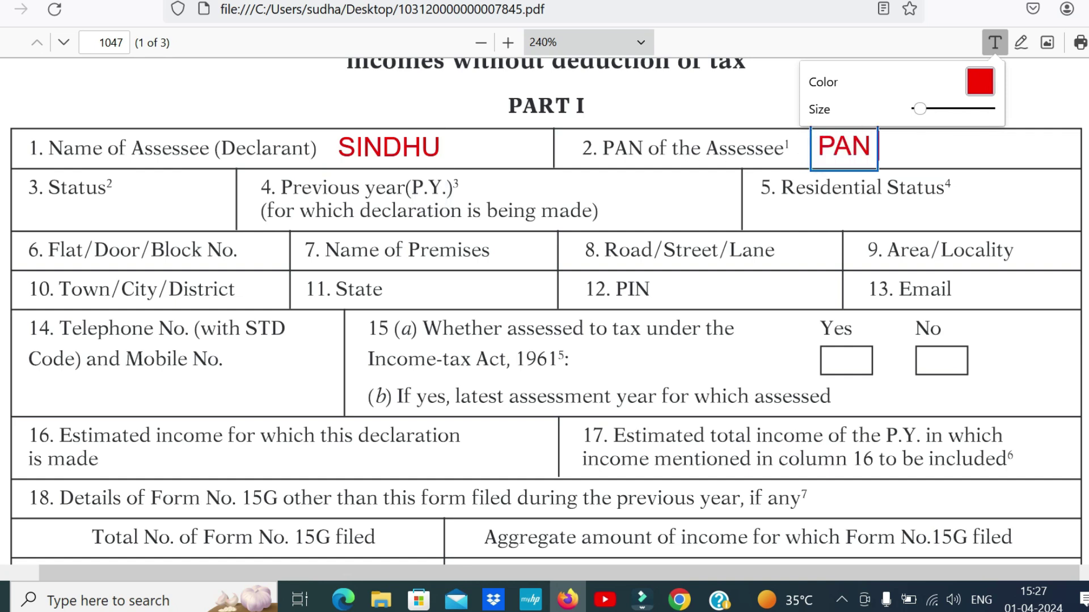
pyautogui.write(' NO')
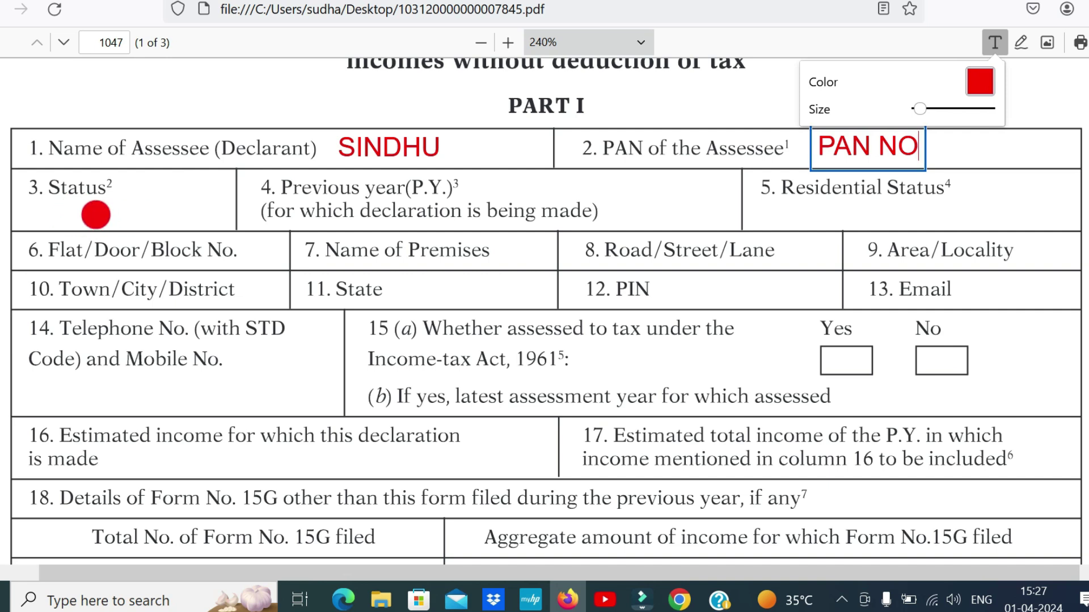
pyautogui.click(35, 209)
pyautogui.write('INDIVIDUAL')
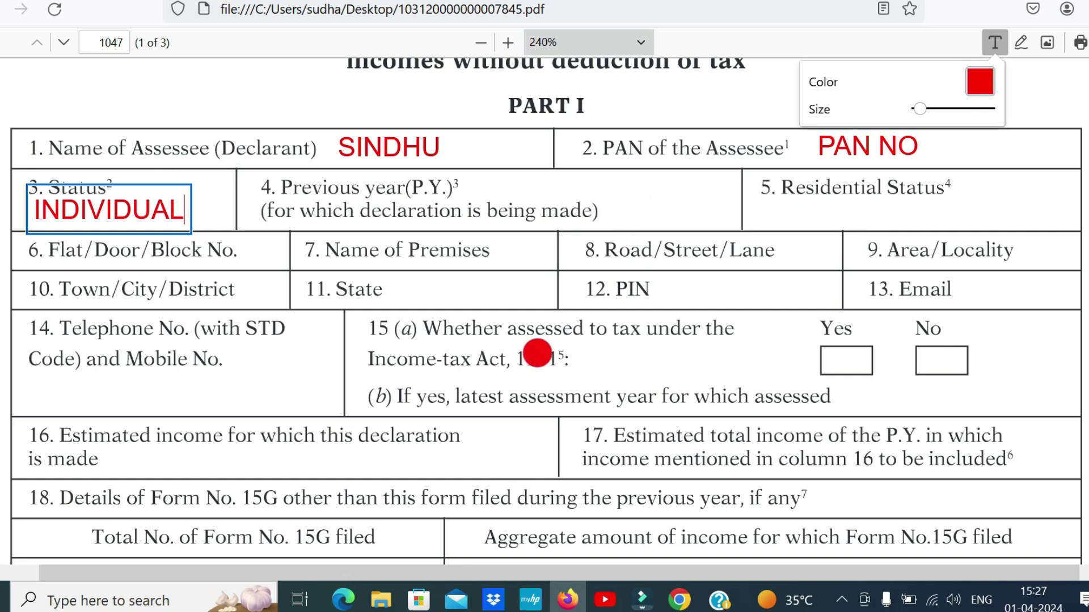
pyautogui.click(501, 190)
pyautogui.click(490, 199)
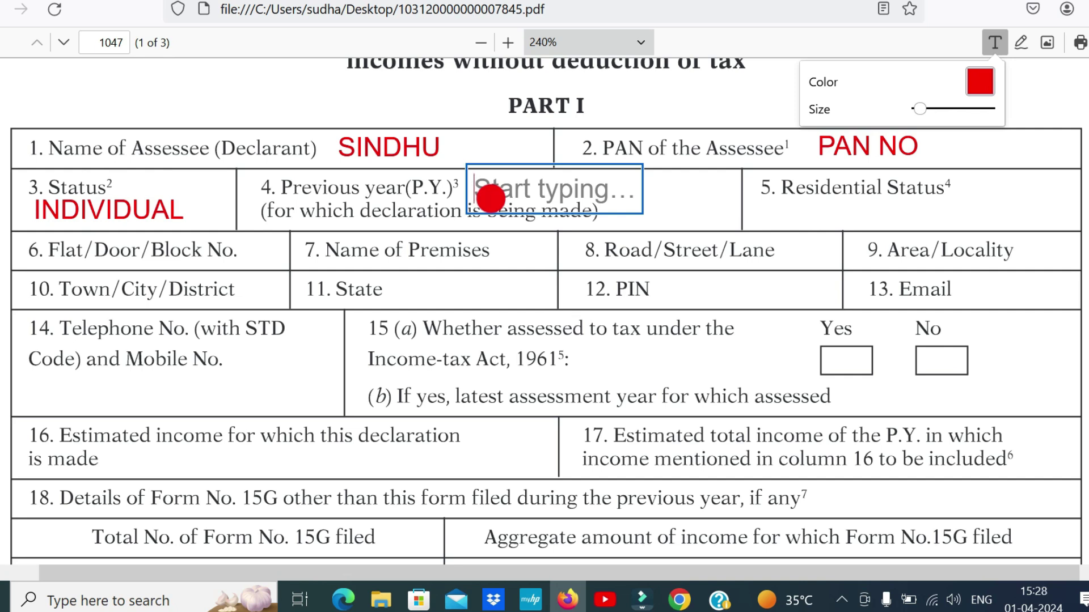
# Type 01.04.2024-25 in the Previous year box and revise the years to 2025-26
pyautogui.write('01.04')
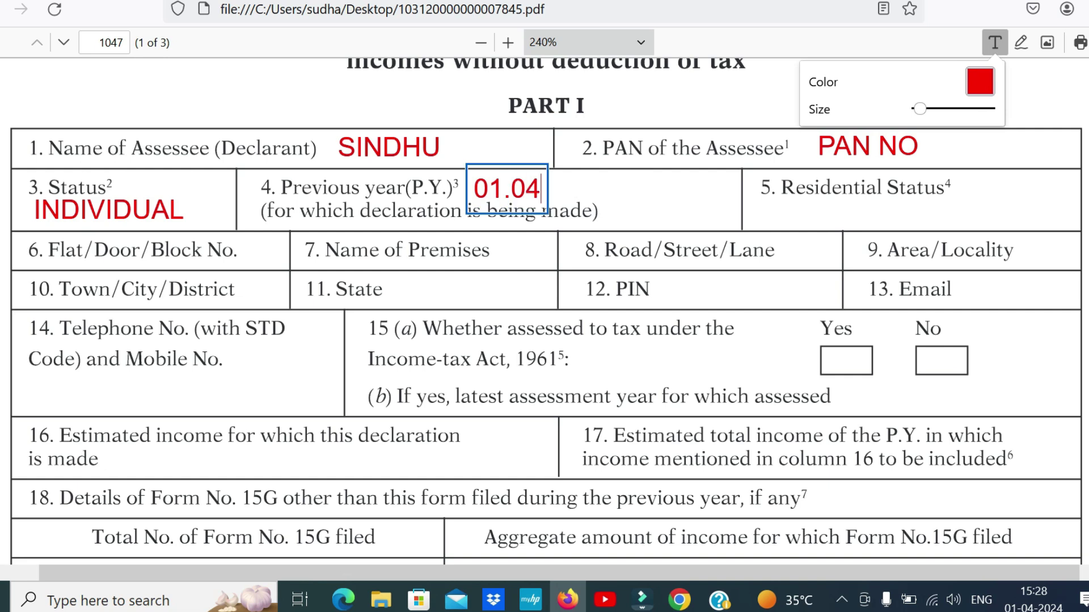
pyautogui.write('.2024-25')
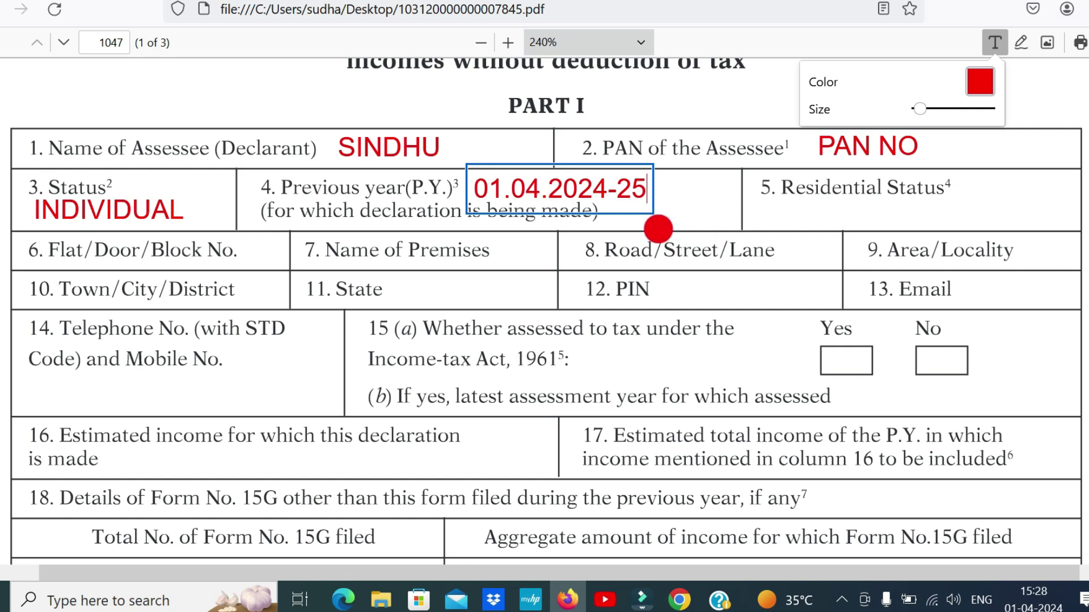
pyautogui.press('Left')
pyautogui.press('Left')
pyautogui.press('Left')
pyautogui.press('BackSpace')
pyautogui.write('5')
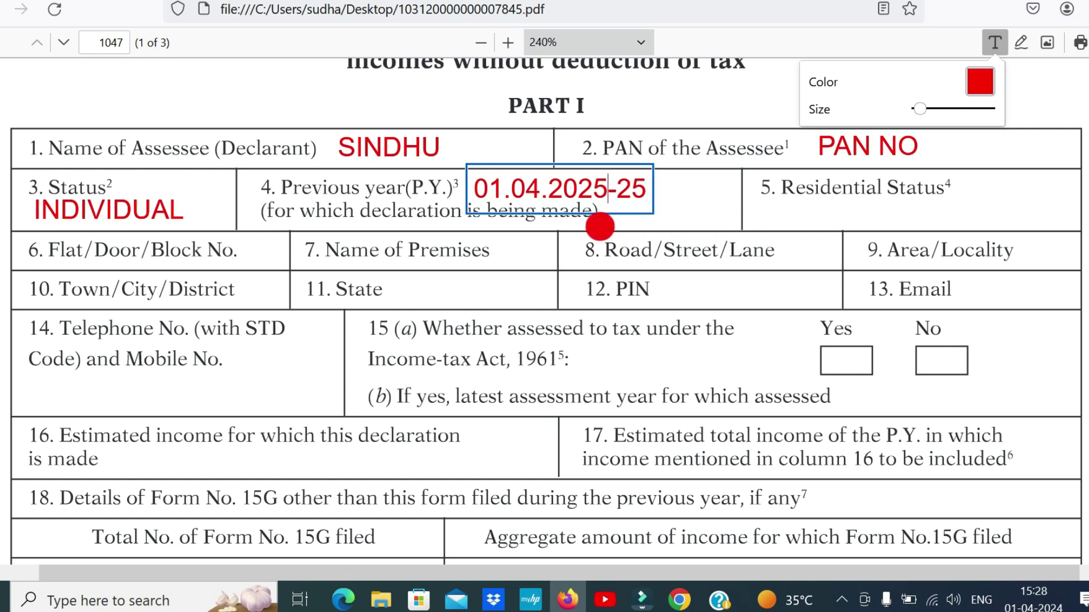
pyautogui.click(647, 187)
pyautogui.press('BackSpace')
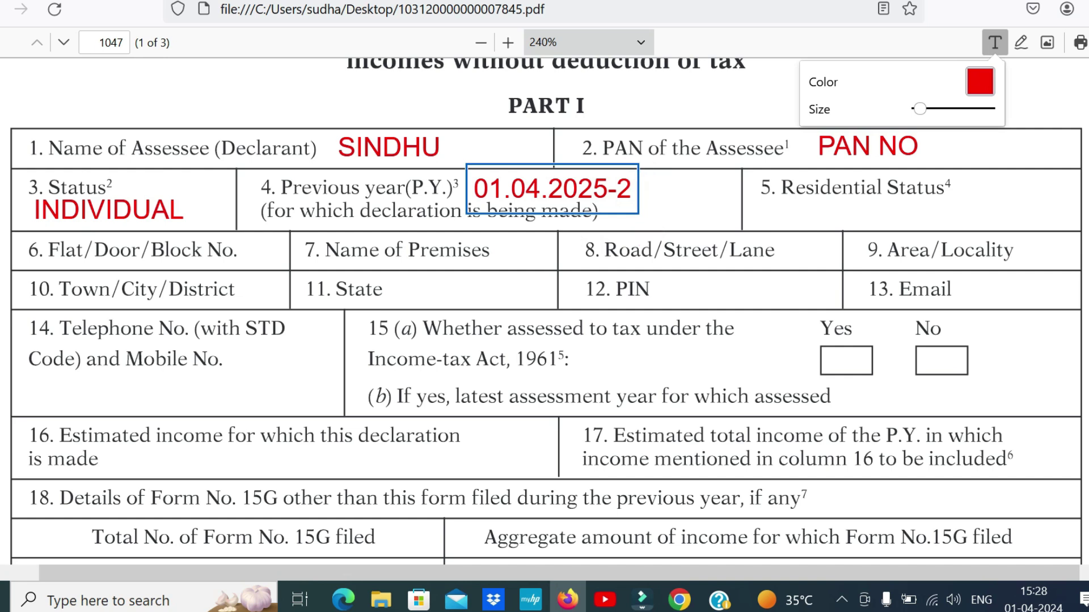
pyautogui.write('6')
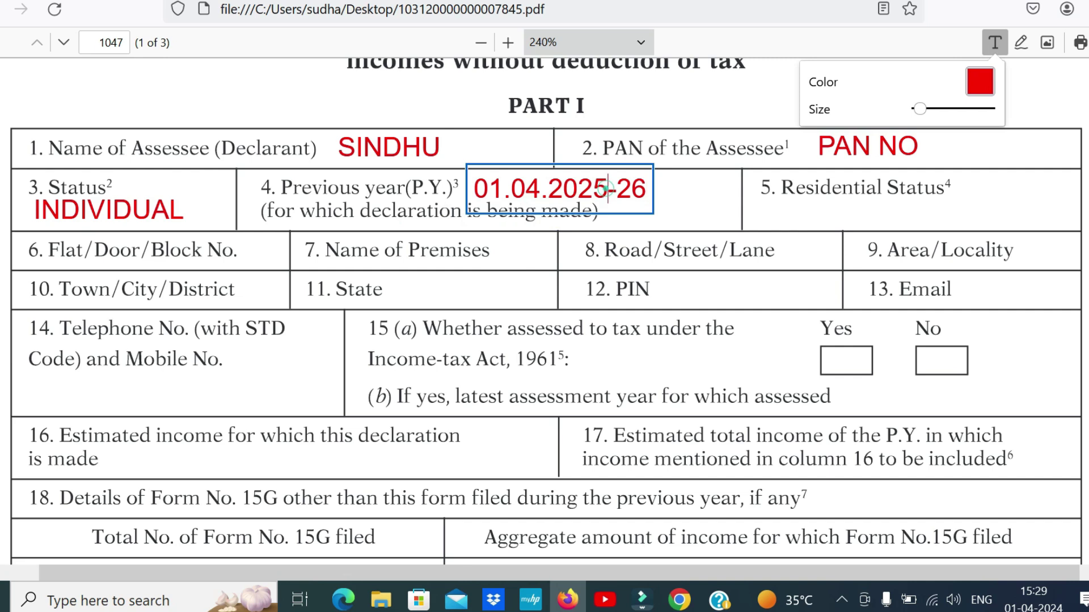
# Keep changing the year digits until the cell reads 01.04.2027-28
pyautogui.press('BackSpace')
pyautogui.write('6')
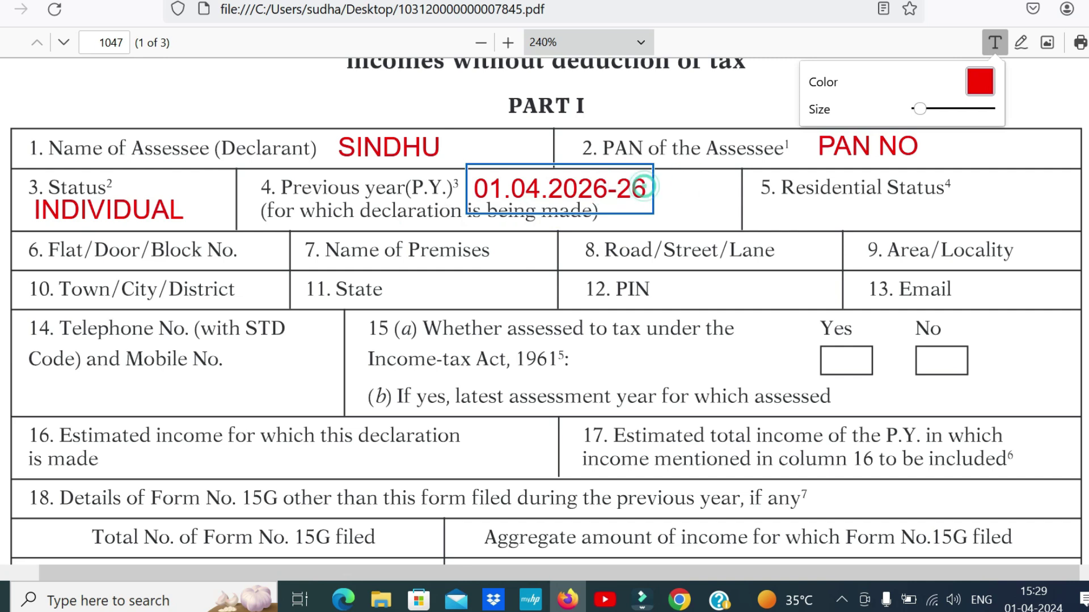
pyautogui.press('BackSpace')
pyautogui.write('7')
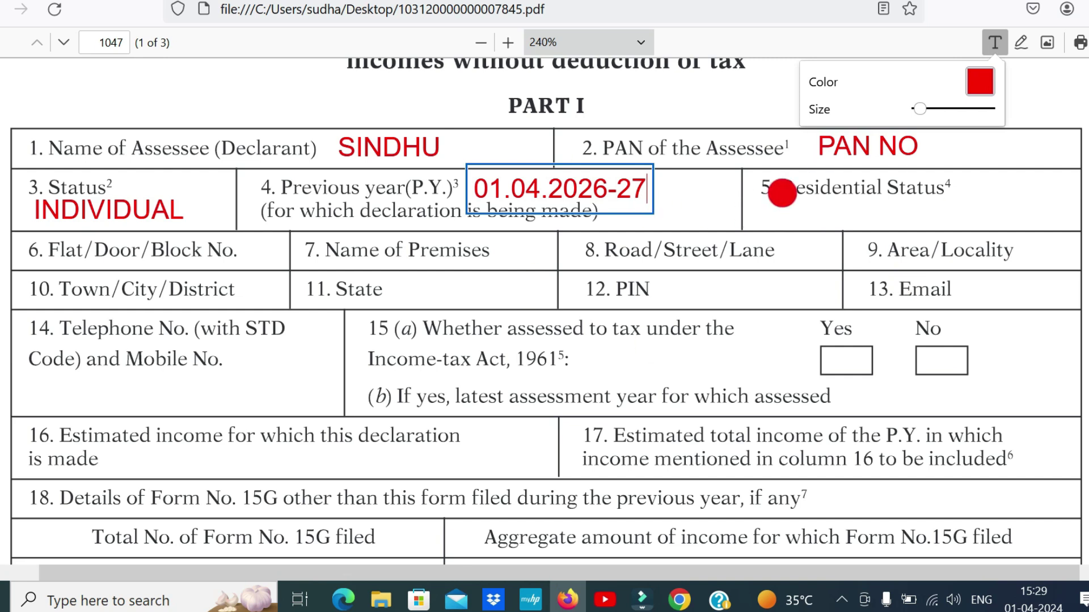
pyautogui.press('BackSpace')
pyautogui.write('8')
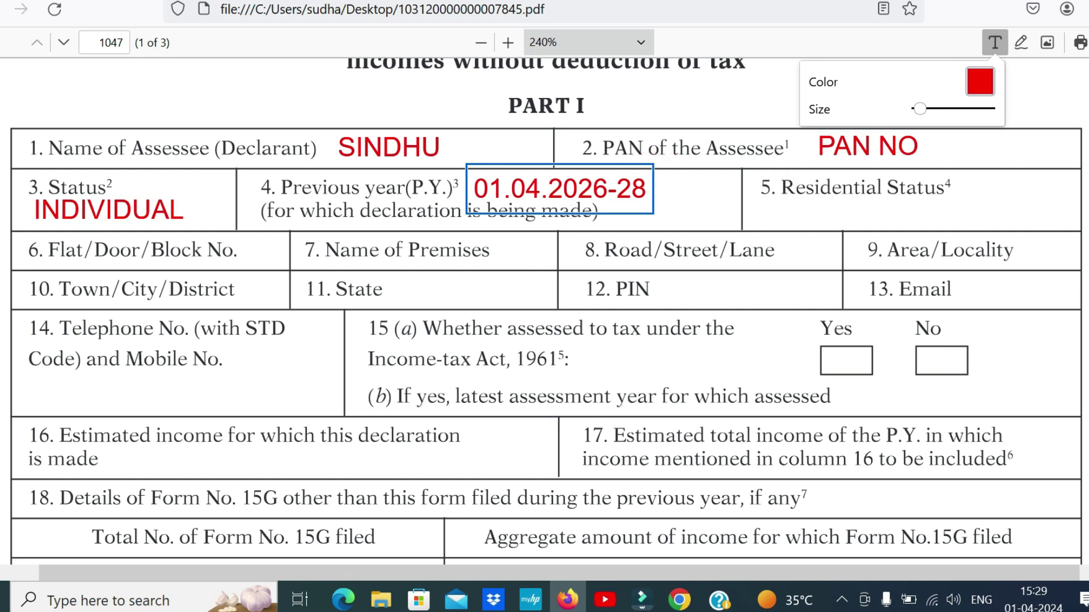
pyautogui.press('Left')
pyautogui.press('Left')
pyautogui.press('Left')
pyautogui.press('BackSpace')
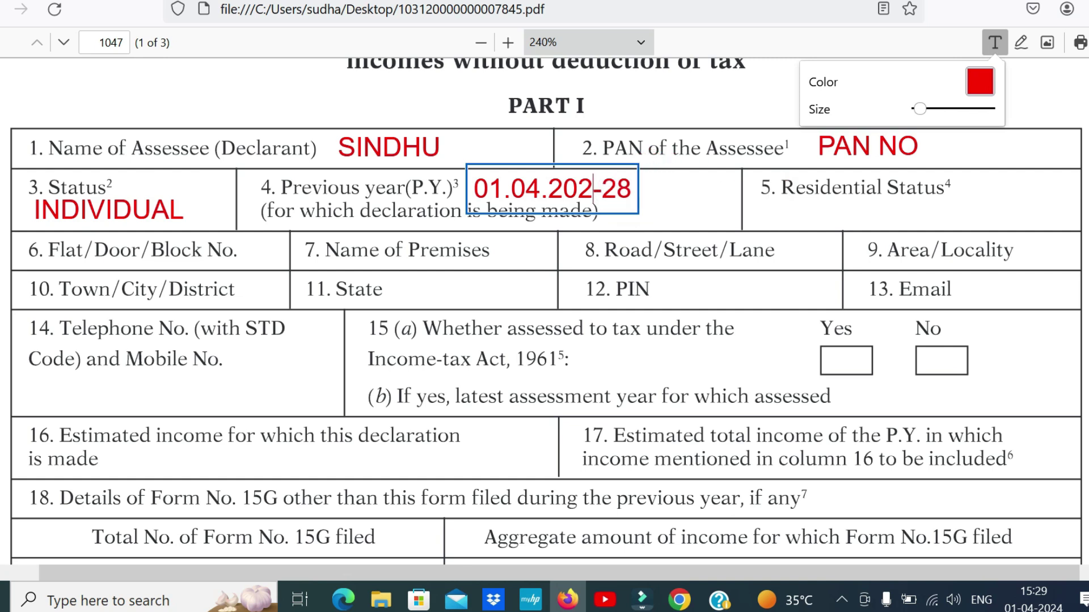
pyautogui.write('7')
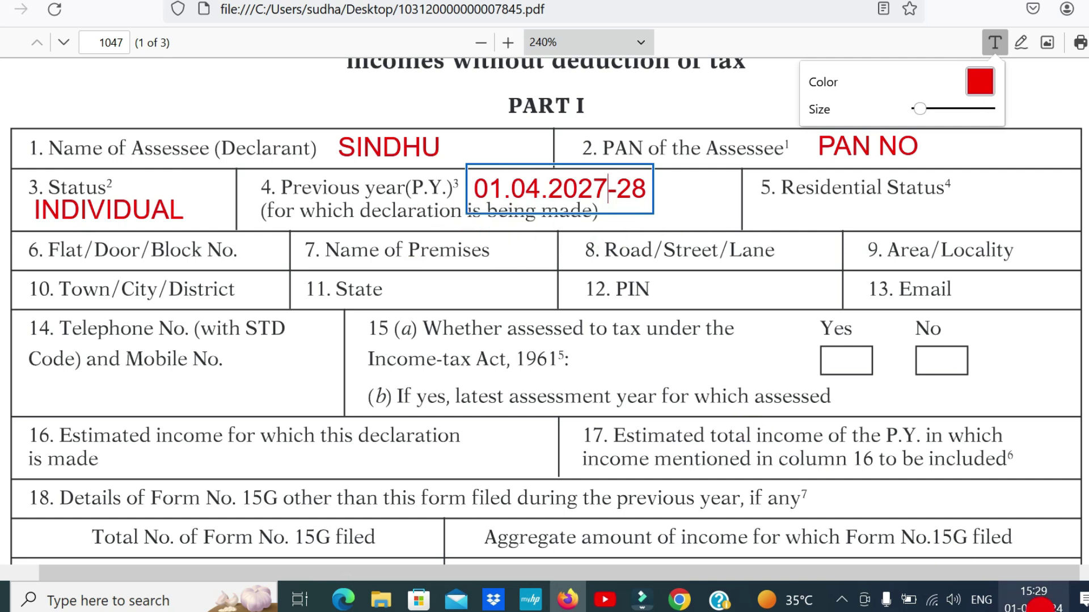
pyautogui.click(1033, 599)
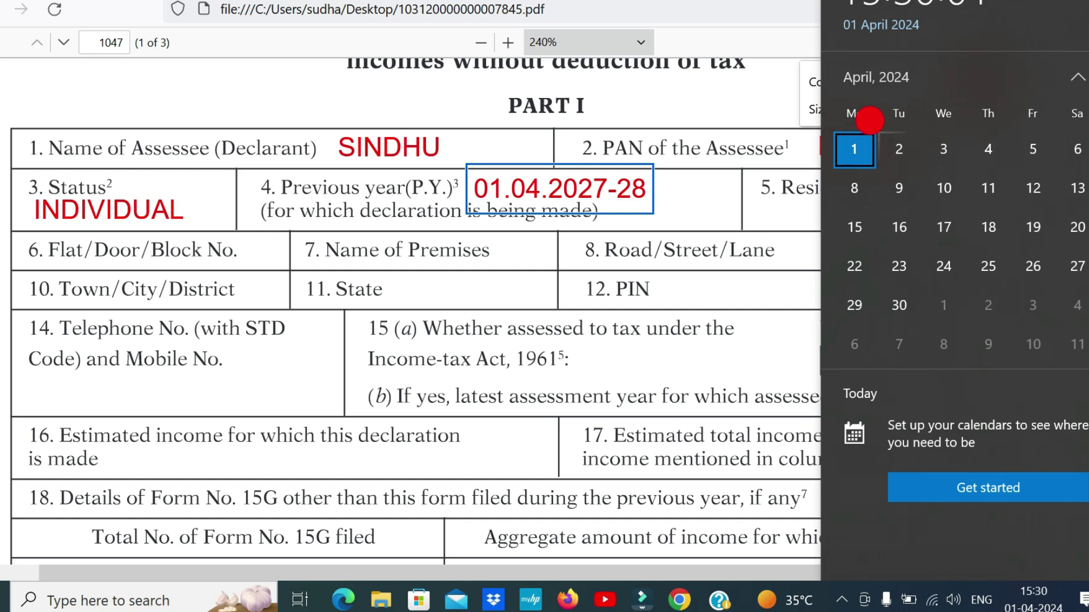
# Reopen the year annotation and correct it back to 01.04.2024-25
pyautogui.click(604, 190)
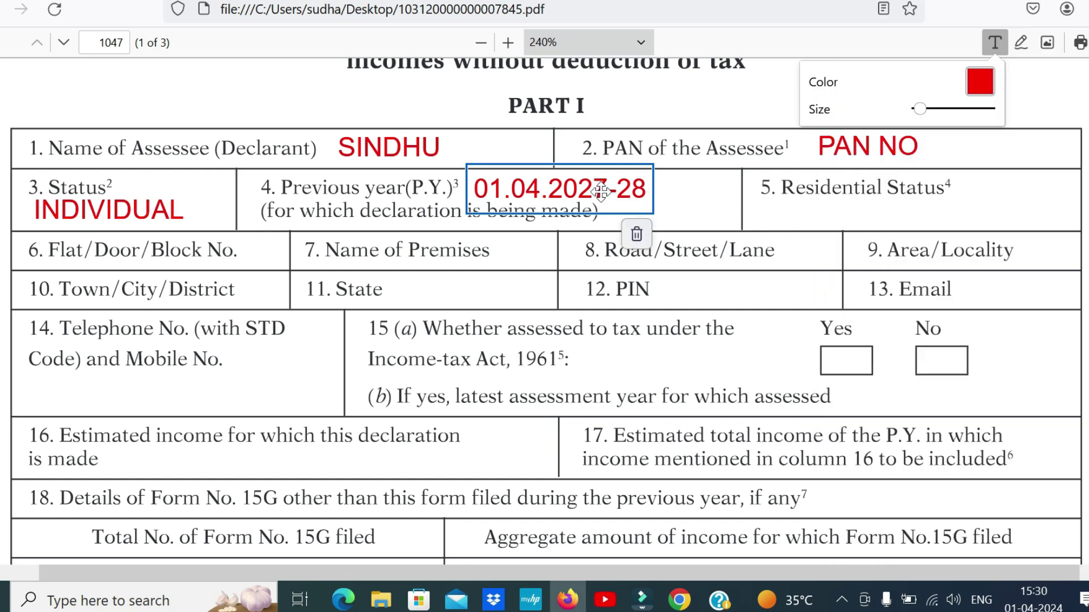
pyautogui.doubleClick(604, 190)
pyautogui.press('BackSpace')
pyautogui.write('4')
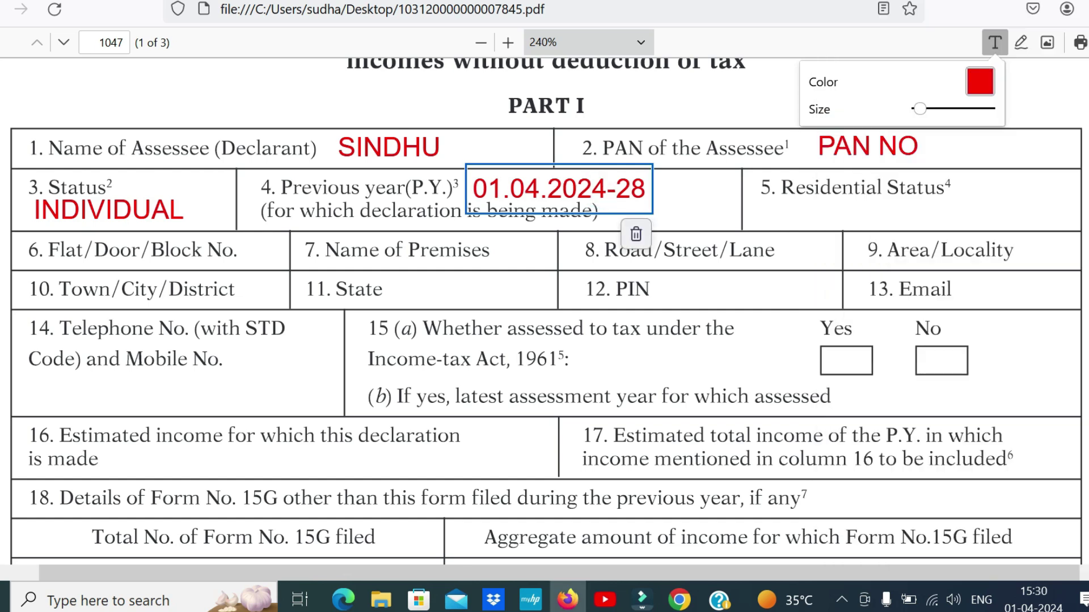
pyautogui.press('BackSpace')
pyautogui.write('5')
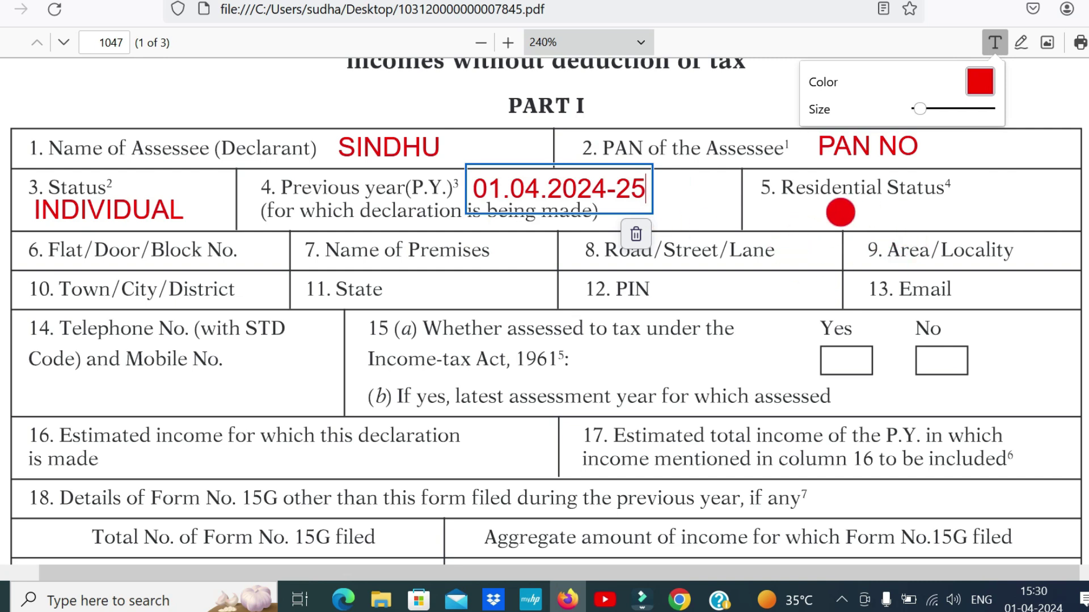
# Enter RESIDENT for Residential Status, paste the e-mail address, and add the telephone number
pyautogui.click(805, 211)
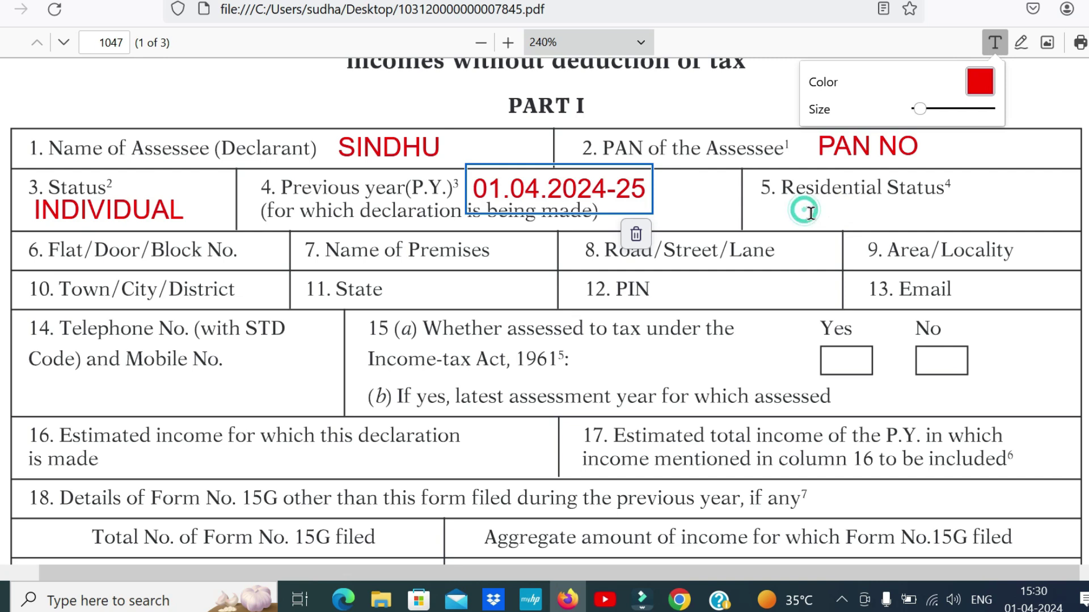
pyautogui.write('RESIDENT')
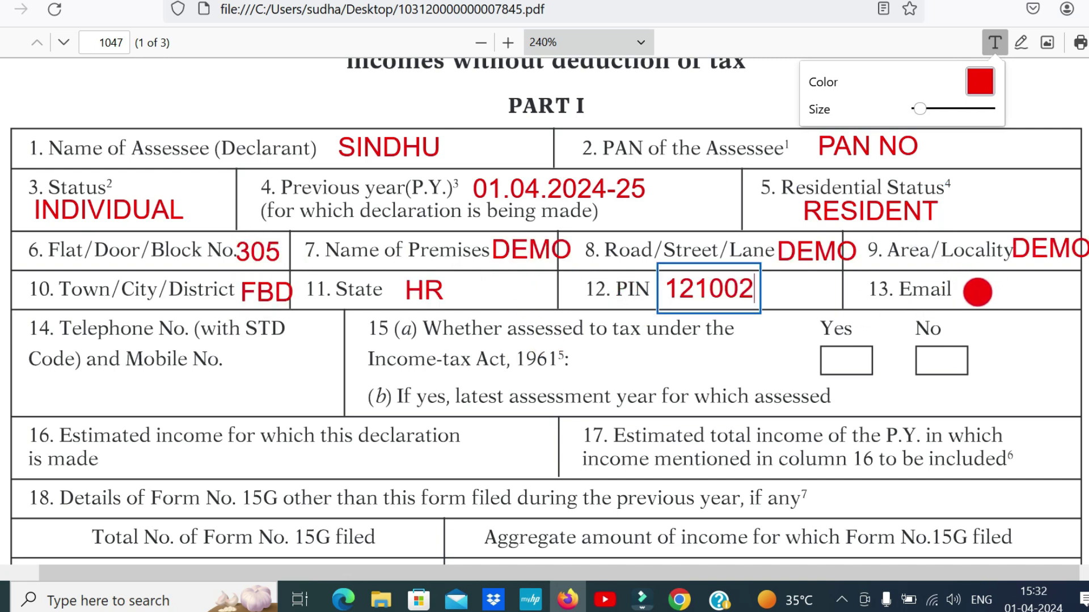
pyautogui.click(969, 294)
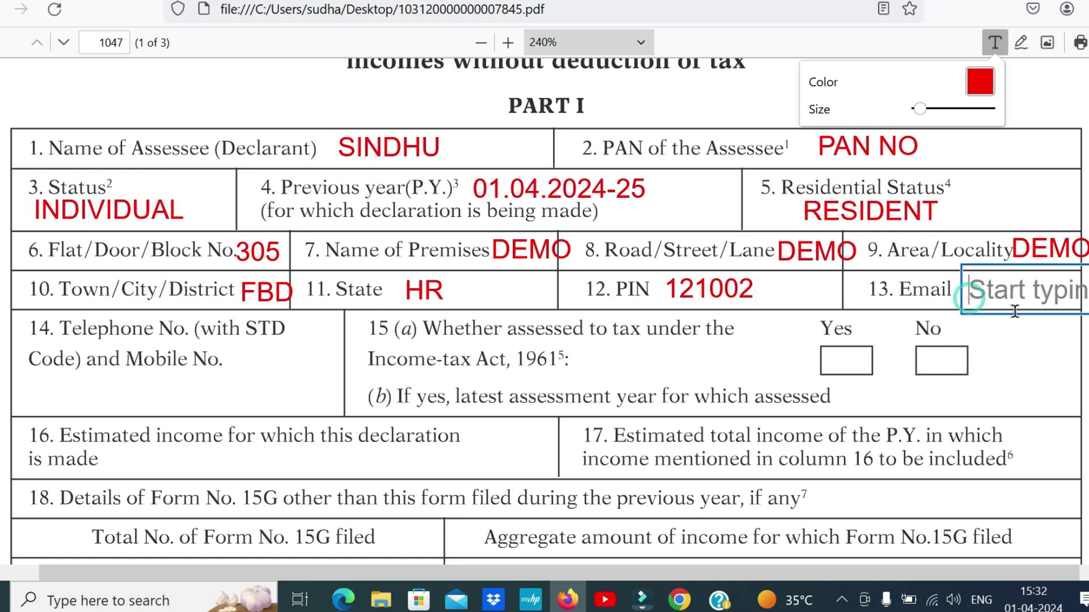
pyautogui.hotkey('ctrl', 'v')
pyautogui.click(671, 572)
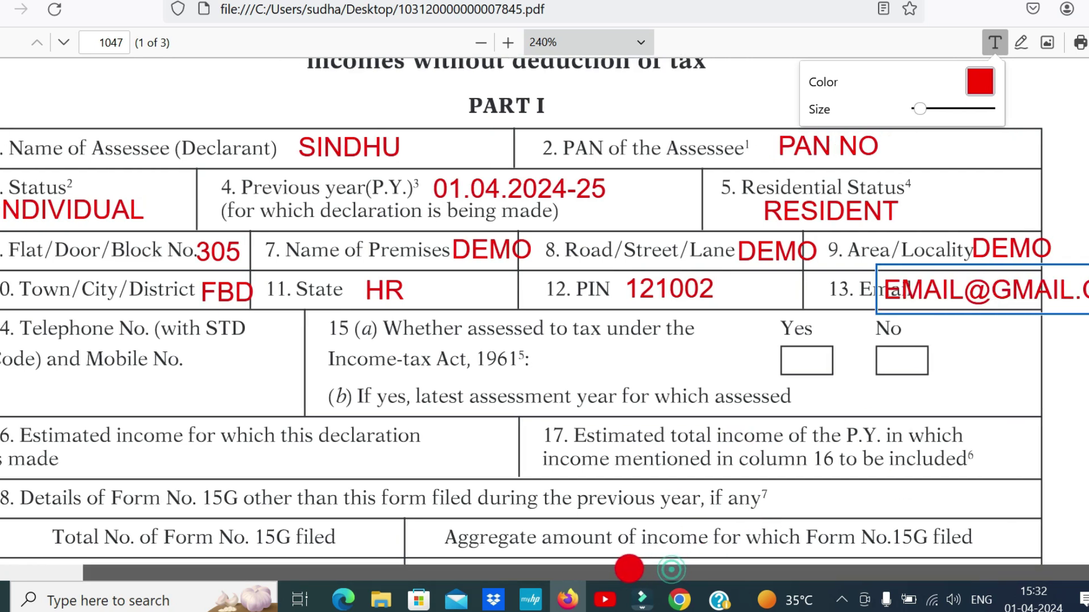
pyautogui.click(9, 391)
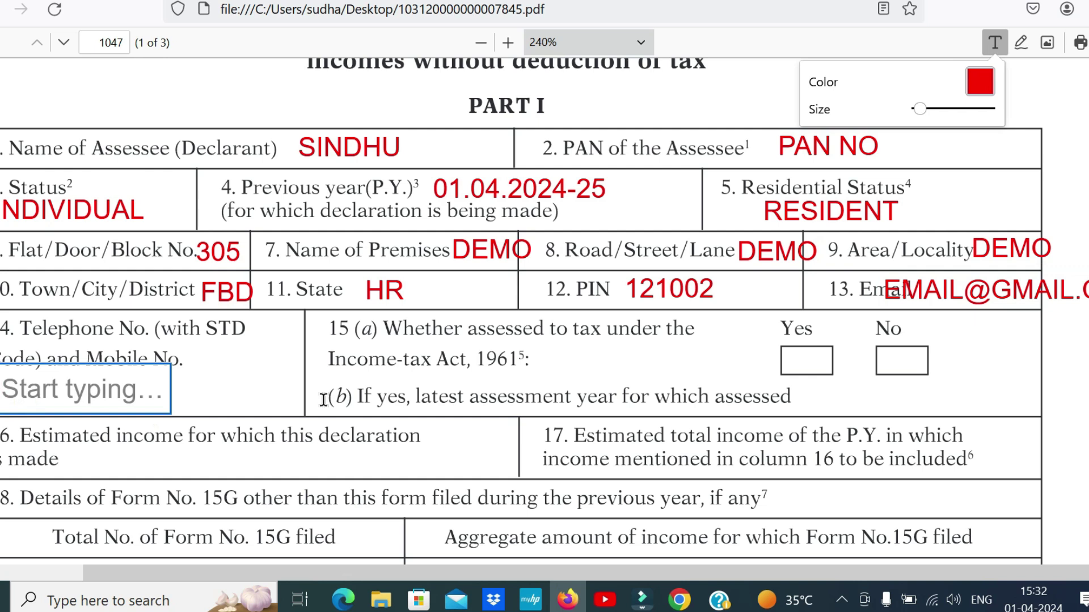
pyautogui.write('999999999')
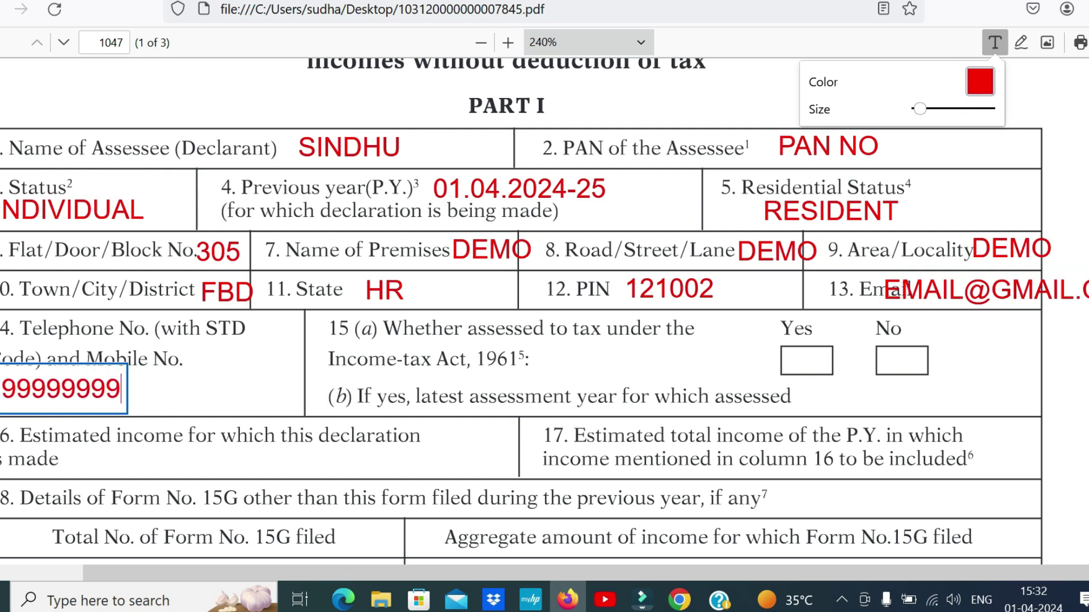
pyautogui.click(1021, 42)
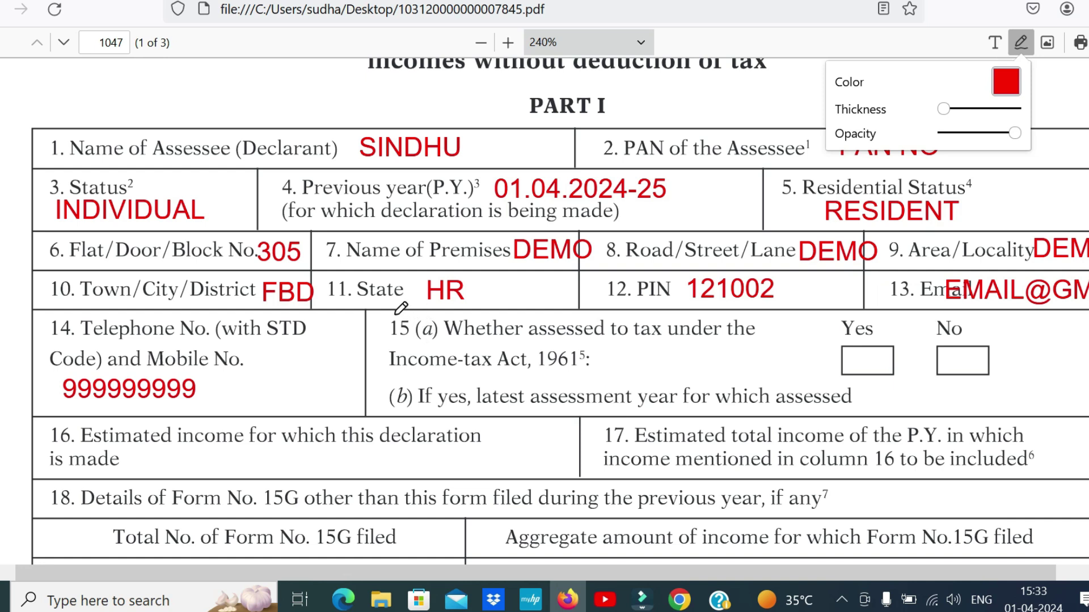
# Draw red freehand marks on item 15, ending with a tick in the 15(a) No box
pyautogui.moveTo(398, 319); pyautogui.dragTo(400, 350)
pyautogui.moveTo(847, 356)
pyautogui.mouseDown()
pyautogui.moveTo(867, 356)
pyautogui.moveTo(877, 332)
pyautogui.mouseUp()
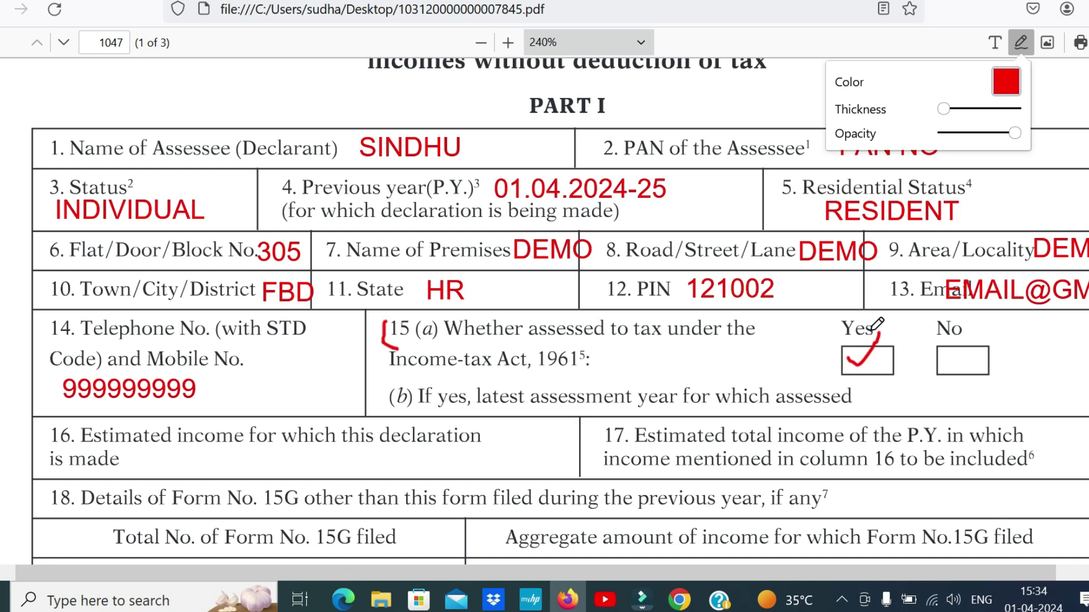
pyautogui.moveTo(542, 344); pyautogui.dragTo(608, 342)
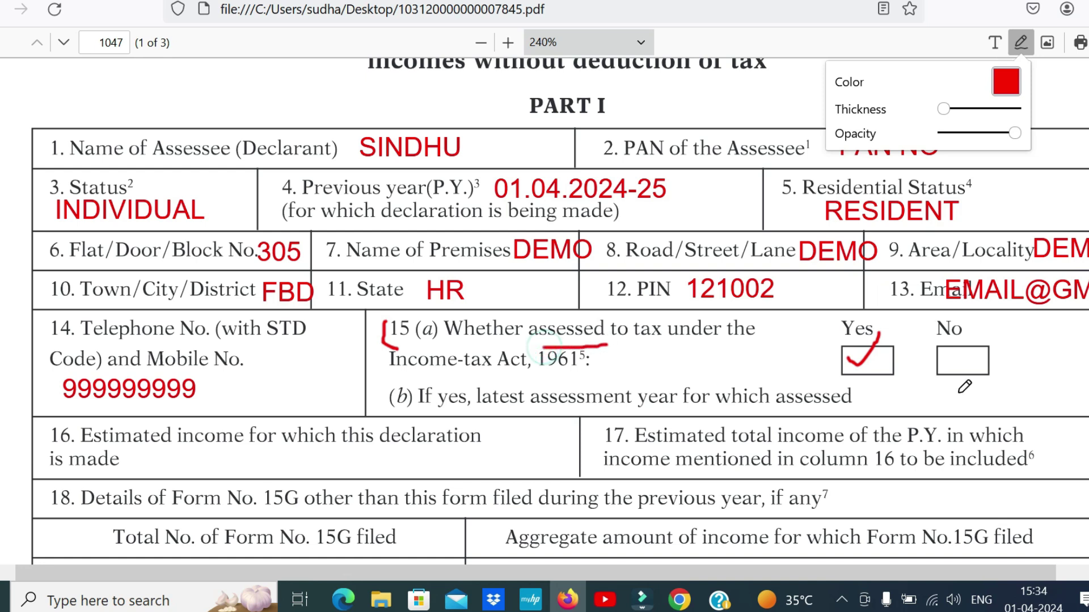
pyautogui.moveTo(901, 389)
pyautogui.mouseDown()
pyautogui.moveTo(896, 407)
pyautogui.moveTo(986, 391)
pyautogui.moveTo(889, 390)
pyautogui.mouseUp()
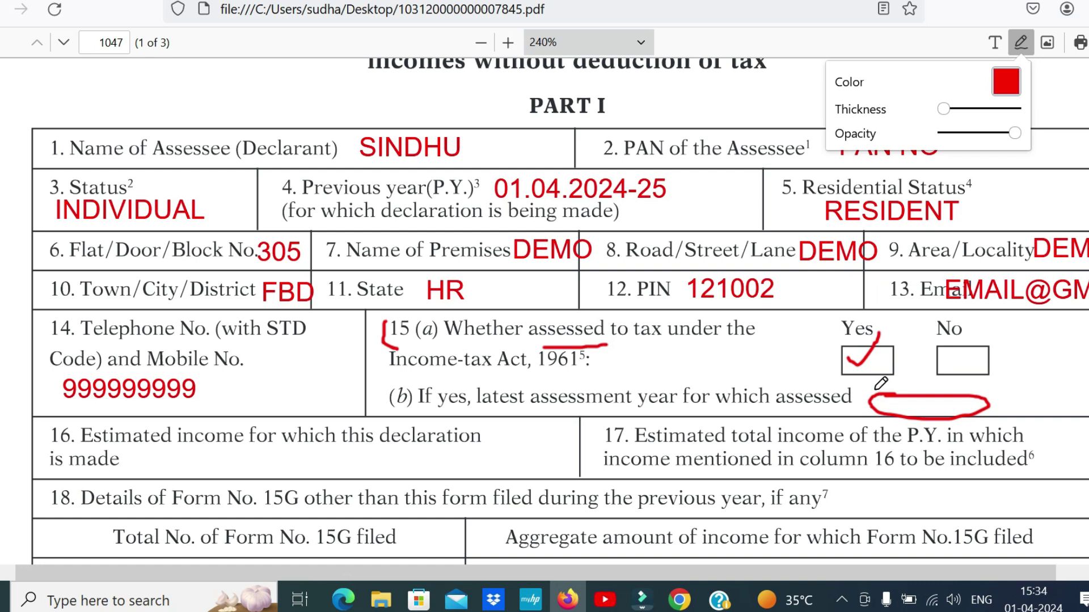
pyautogui.moveTo(946, 352); pyautogui.dragTo(989, 334)
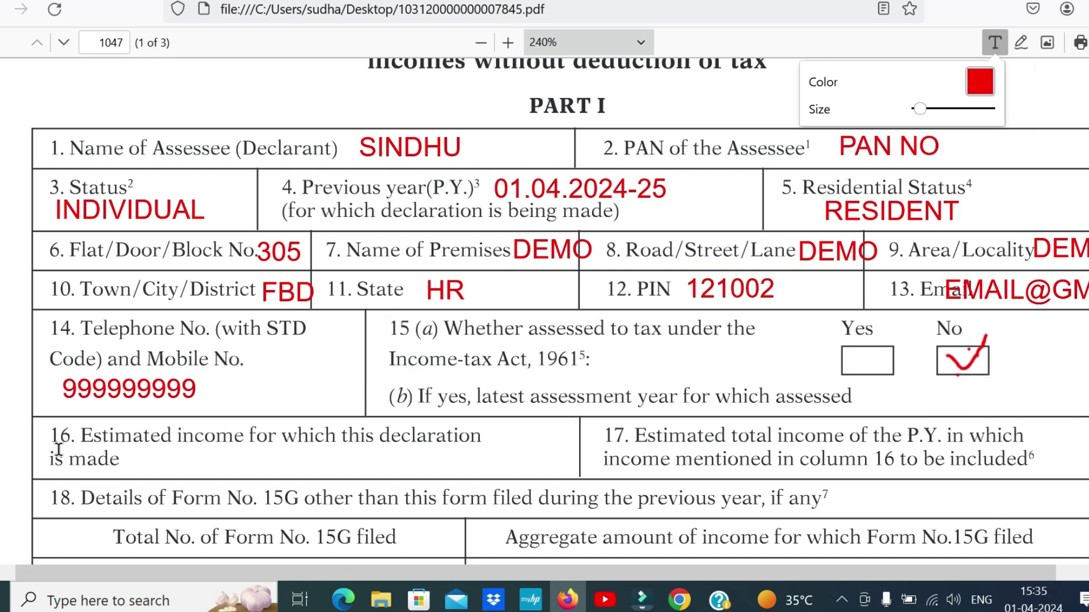
# Check the passbook, then enter 49,551 as item 16's estimated income
pyautogui.click(157, 467)
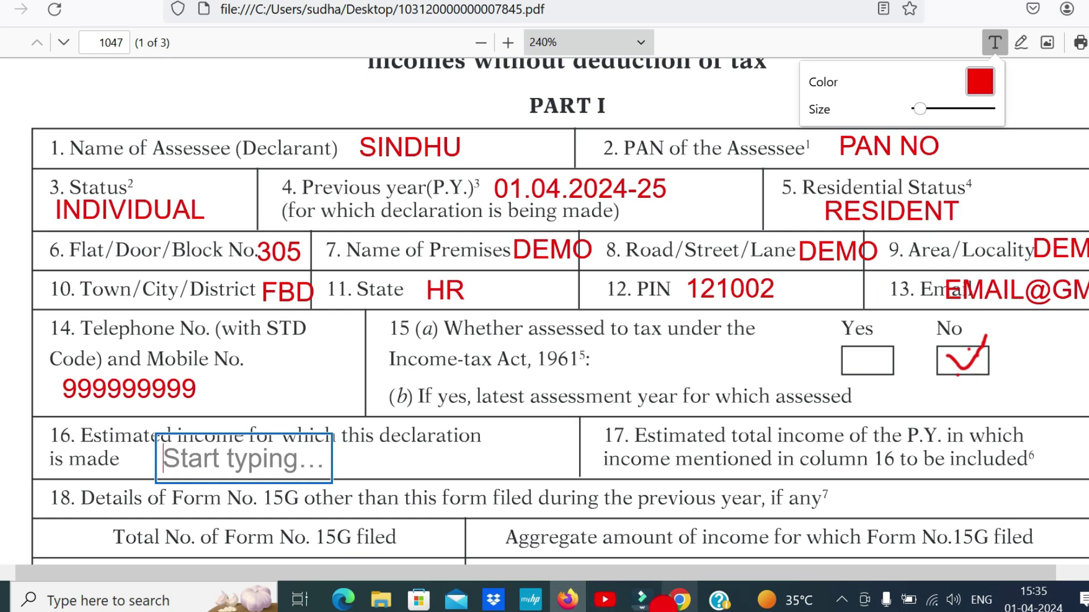
pyautogui.click(675, 600)
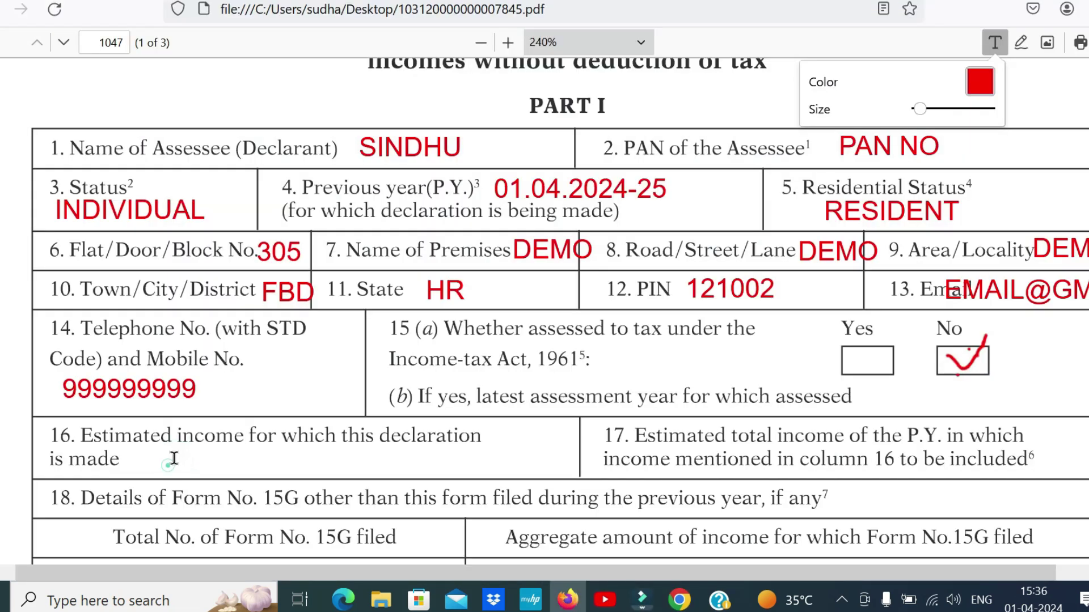
pyautogui.click(164, 469)
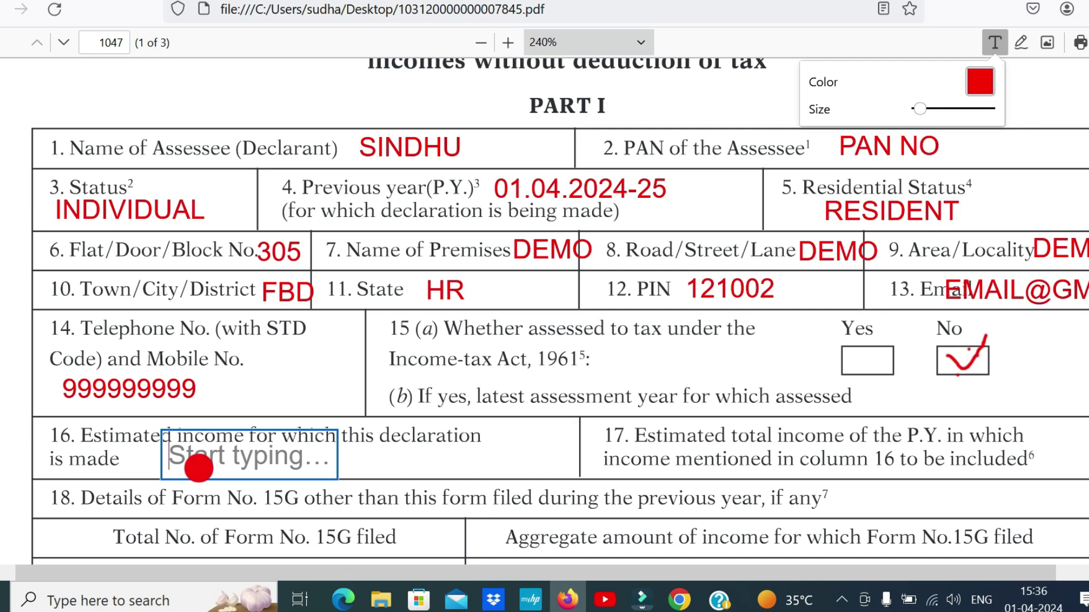
pyautogui.press('Escape')
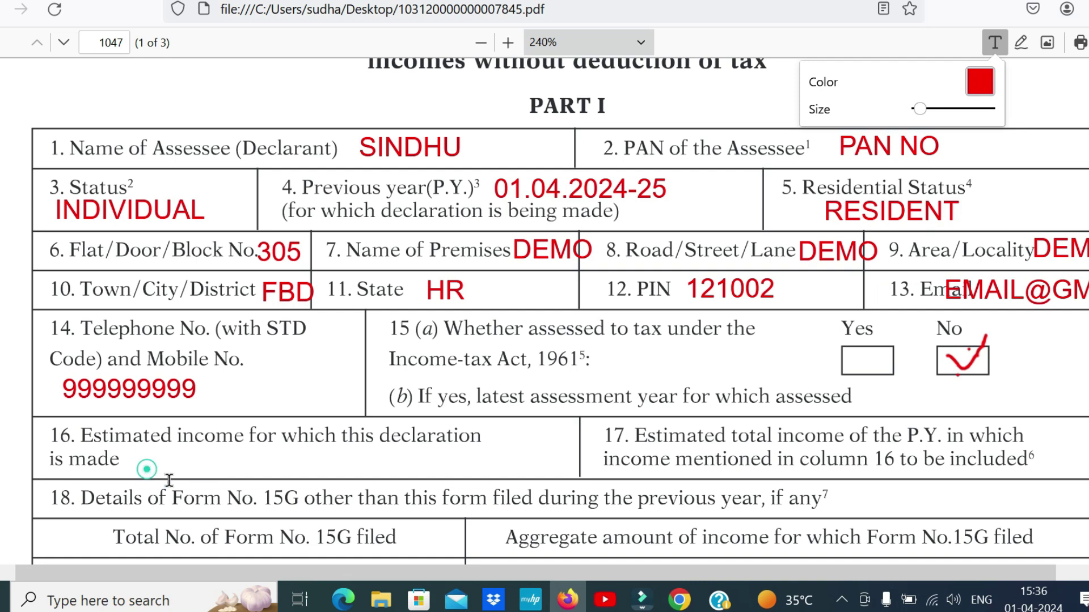
pyautogui.click(171, 473)
pyautogui.write('49,551')
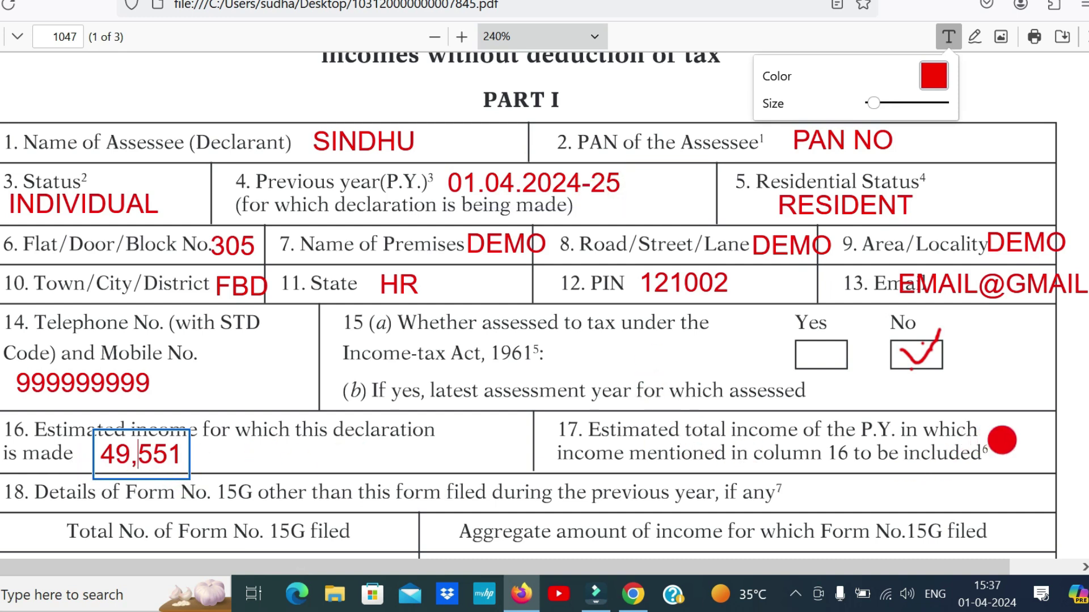
pyautogui.click(1000, 446)
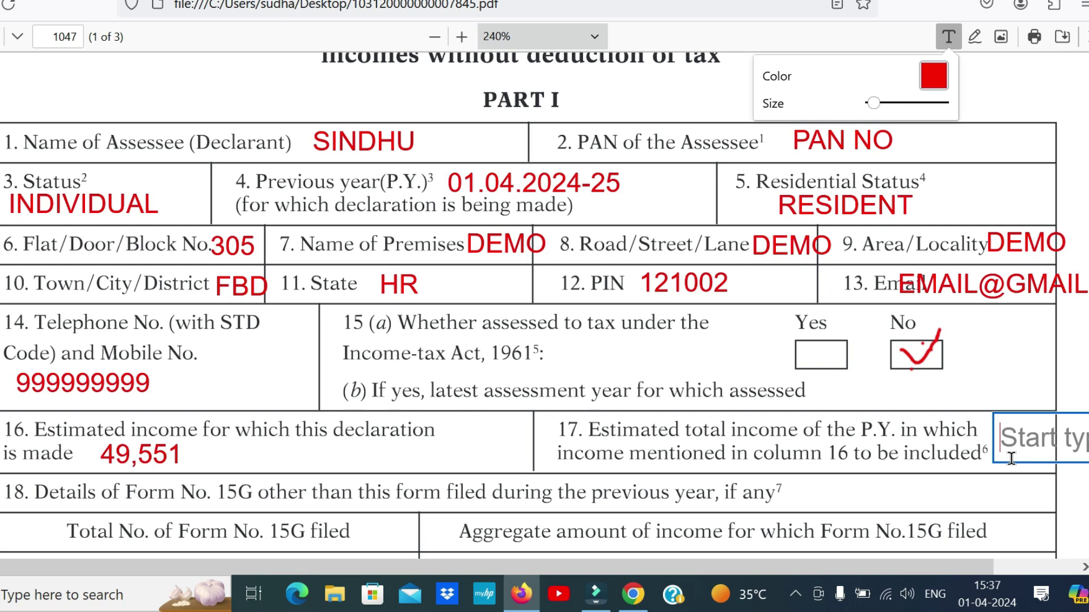
# Enter 2,10,000 as item 17's estimated total income, replacing the initial 21000
pyautogui.click(996, 599)
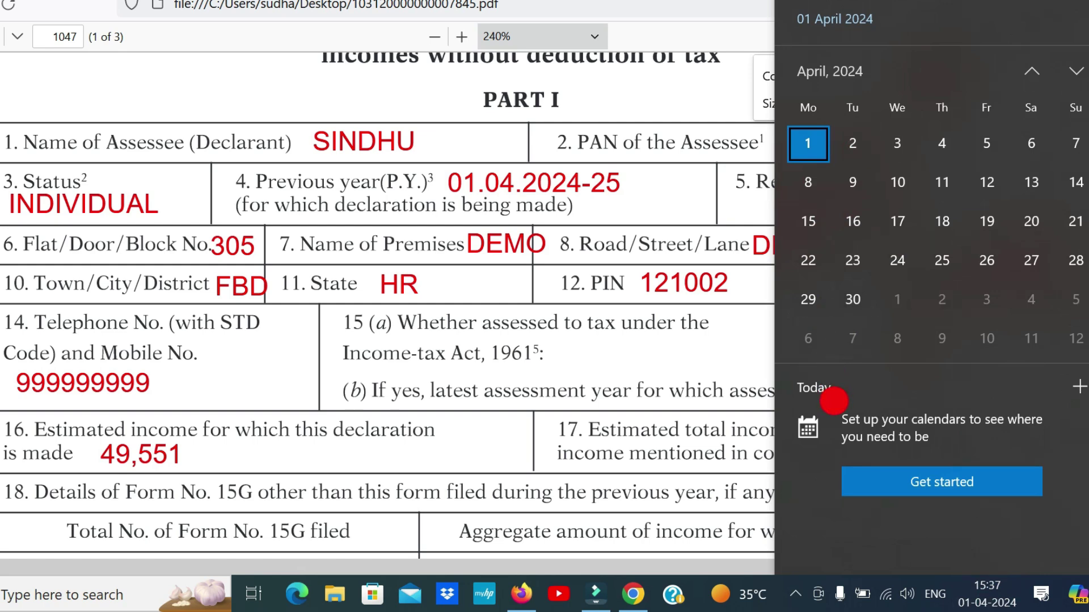
pyautogui.click(987, 594)
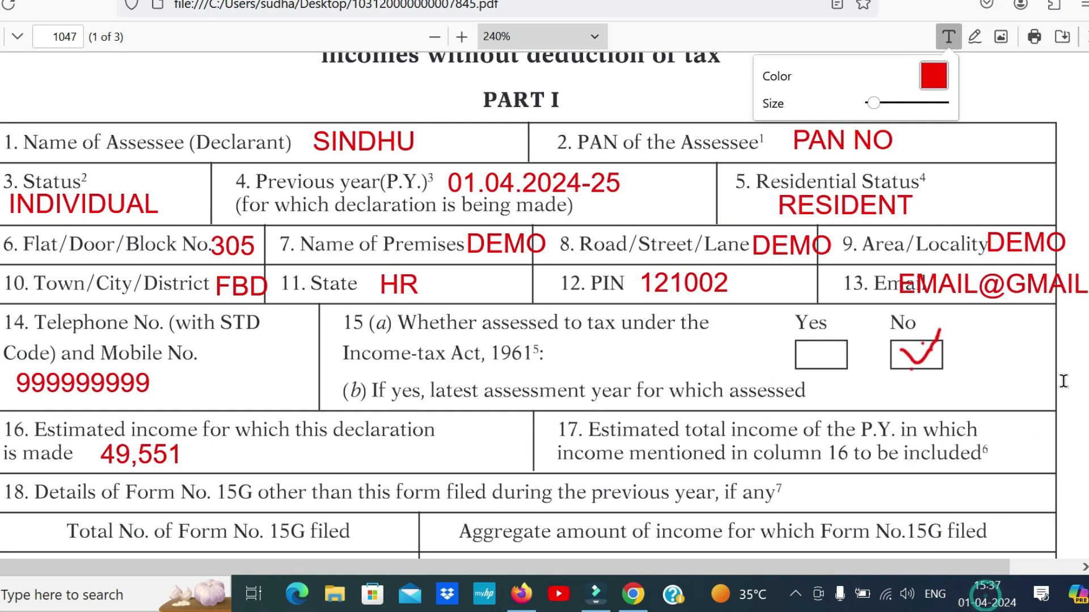
pyautogui.click(1000, 445)
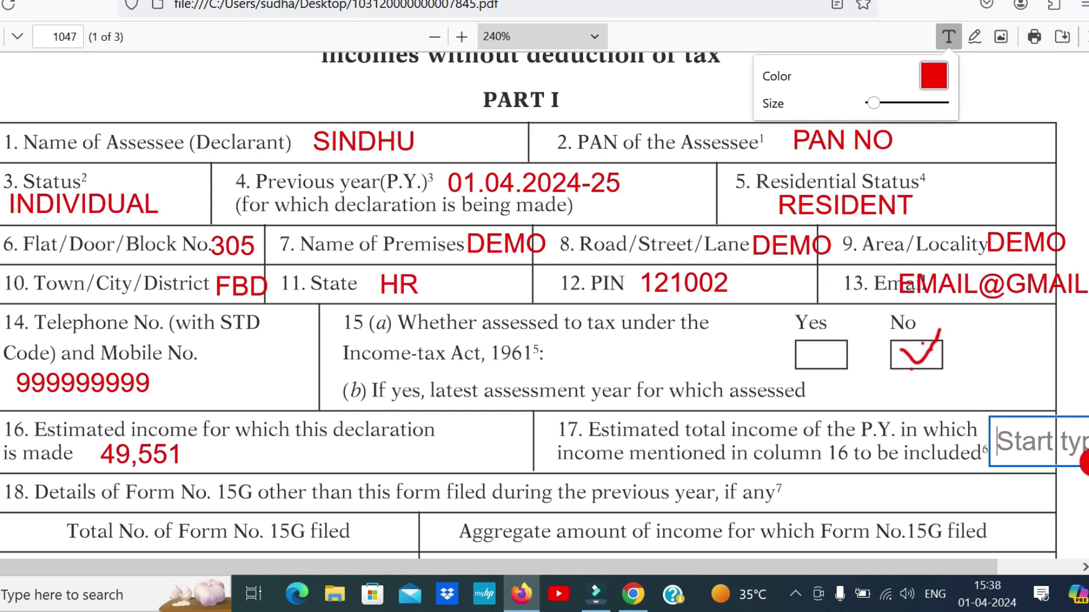
pyautogui.click(1006, 446)
pyautogui.write('21')
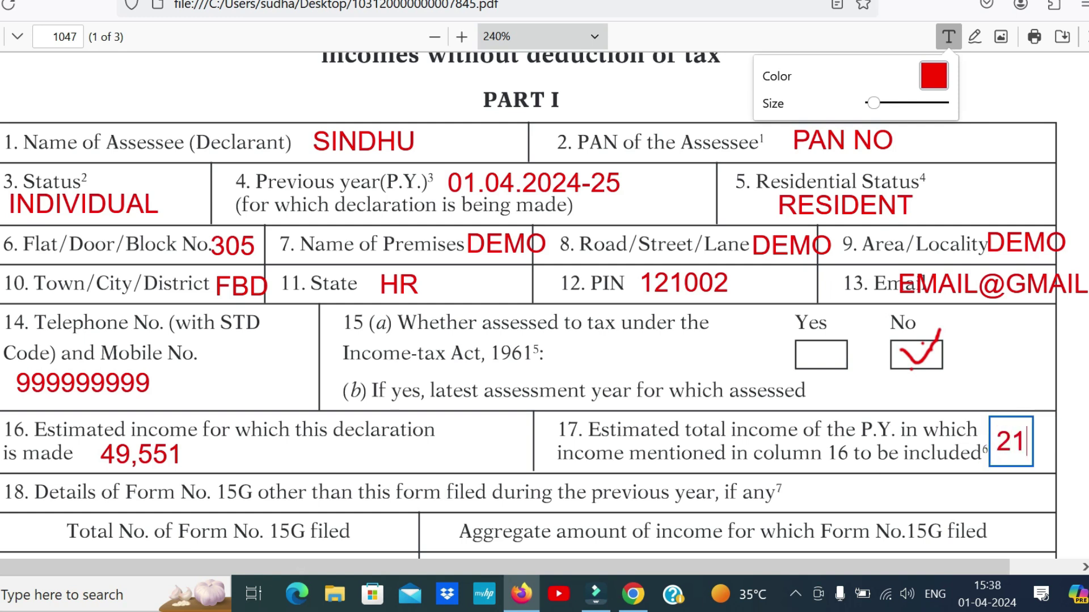
pyautogui.write('000')
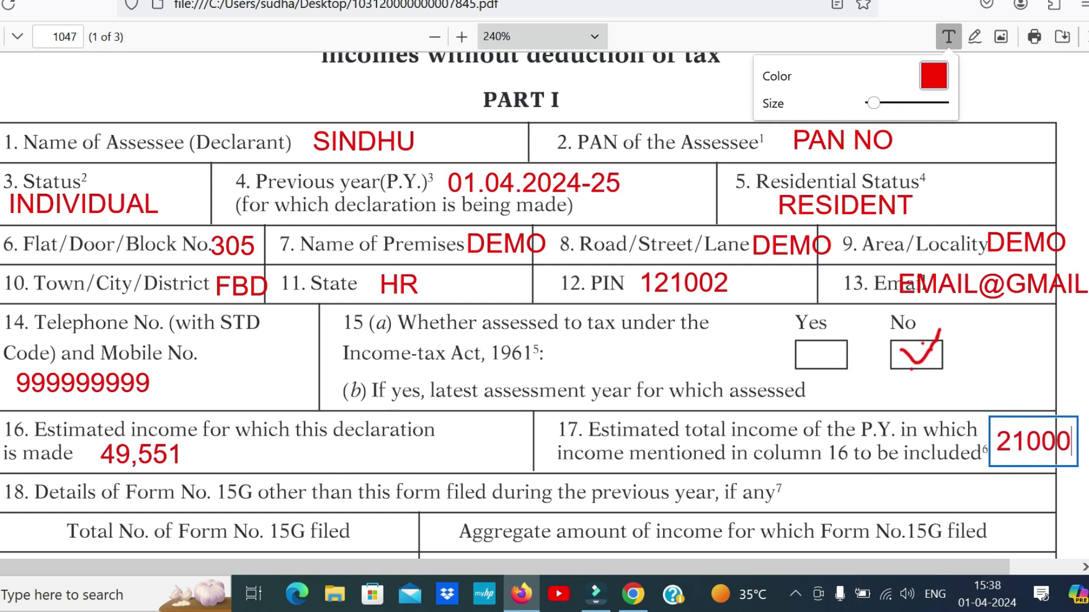
pyautogui.click(1056, 441)
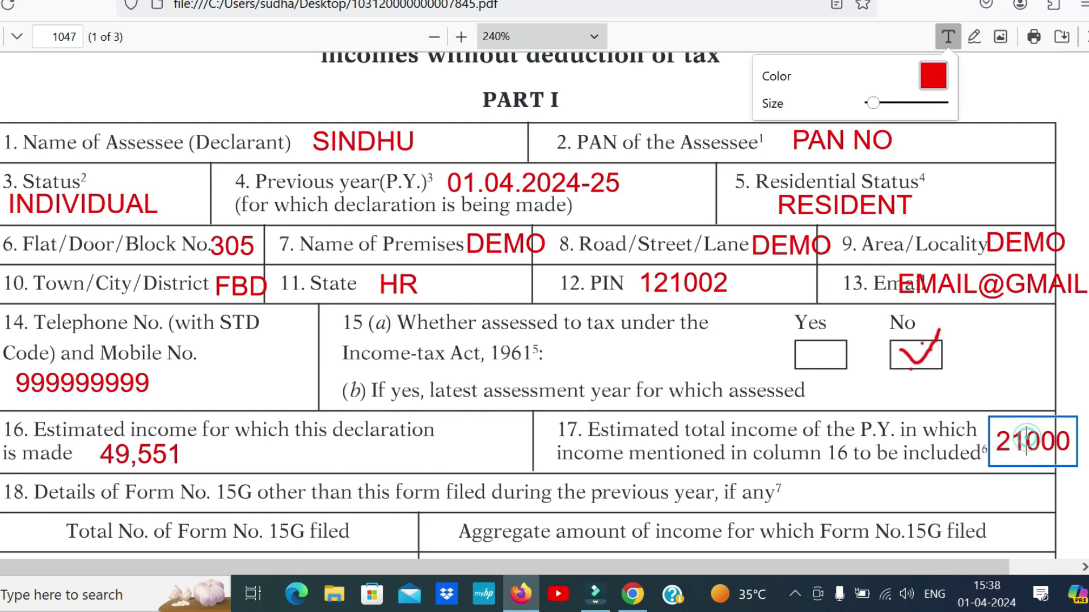
pyautogui.hotkey('ctrl', 'a')
pyautogui.write('2,10,000')
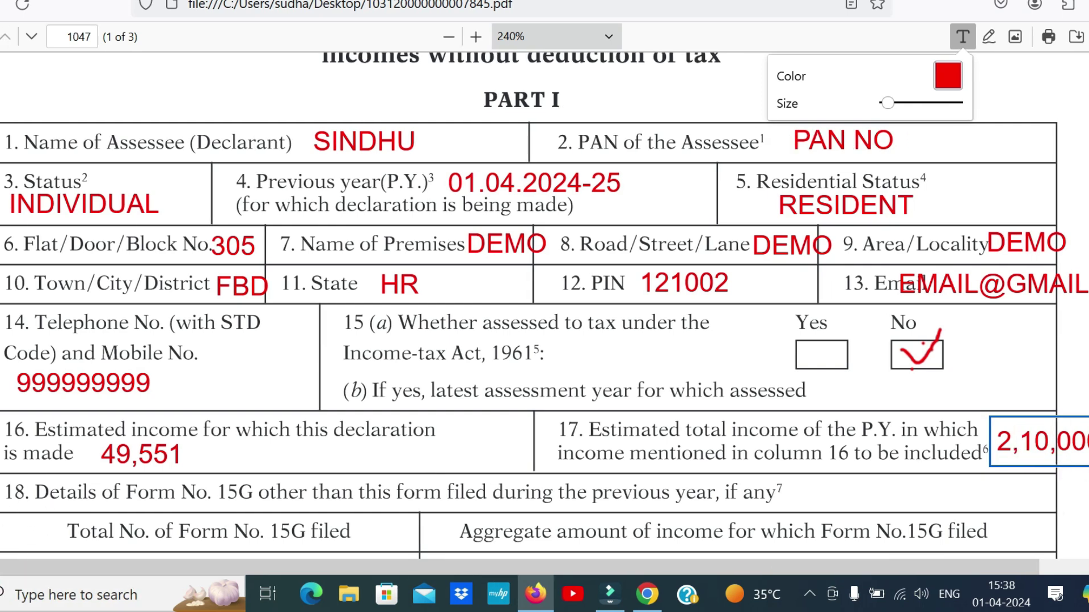
# Fill item 18's Form 15G count with NA, replacing the mistyped digits
pyautogui.scroll(-6, 791, 150)
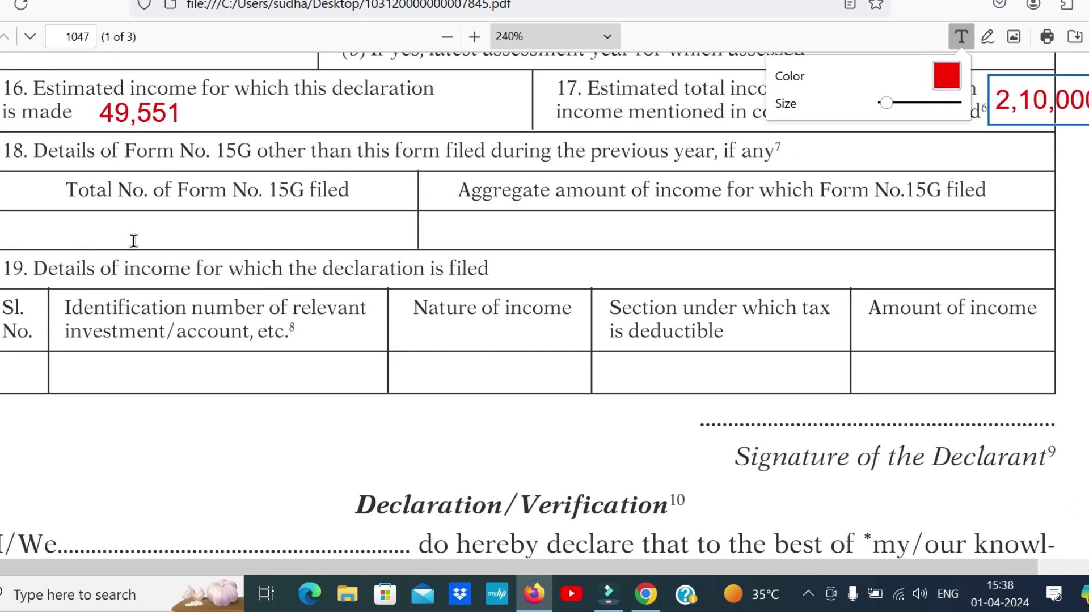
pyautogui.click(134, 229)
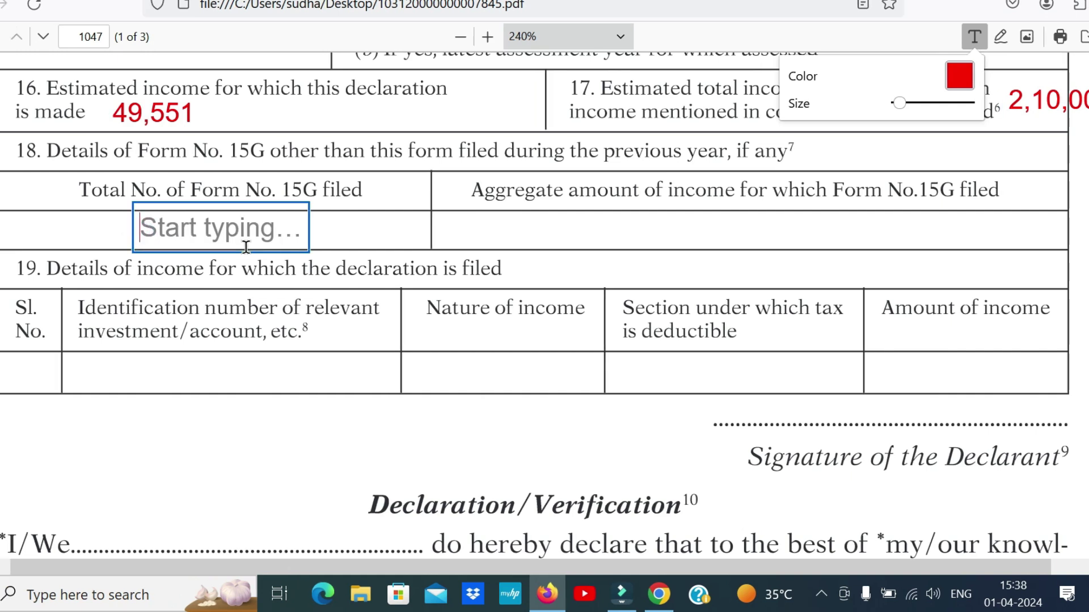
pyautogui.write('1')
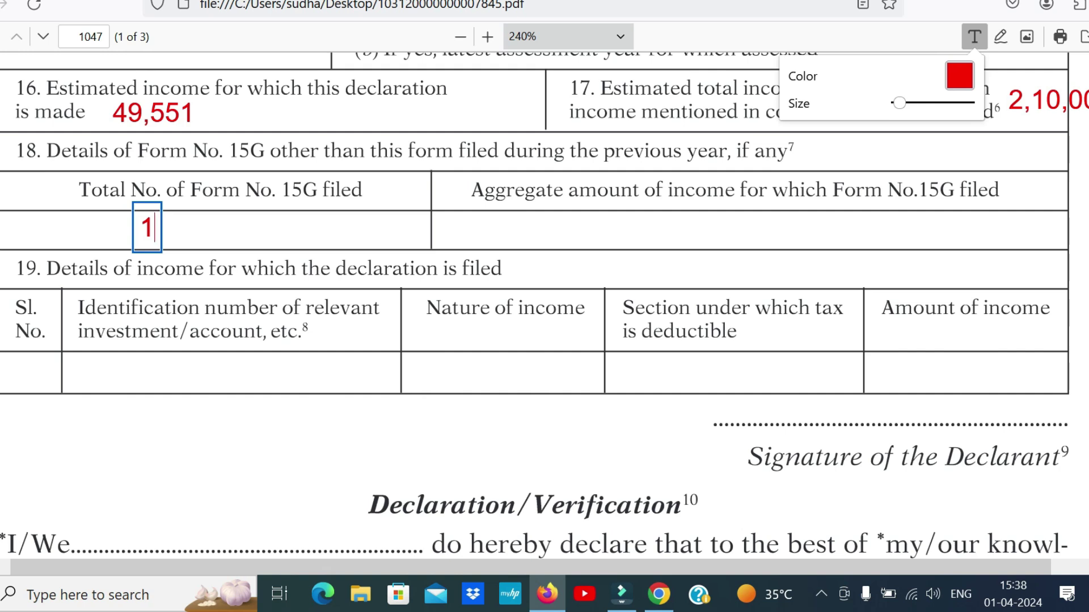
pyautogui.press('BackSpace')
pyautogui.write('3')
pyautogui.press('BackSpace')
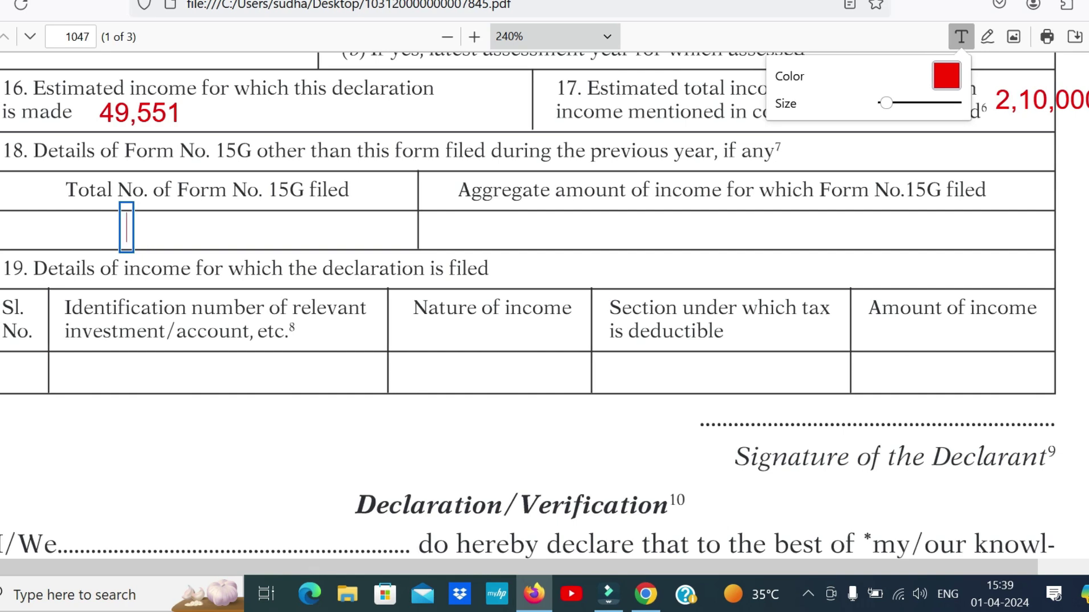
pyautogui.write('NA')
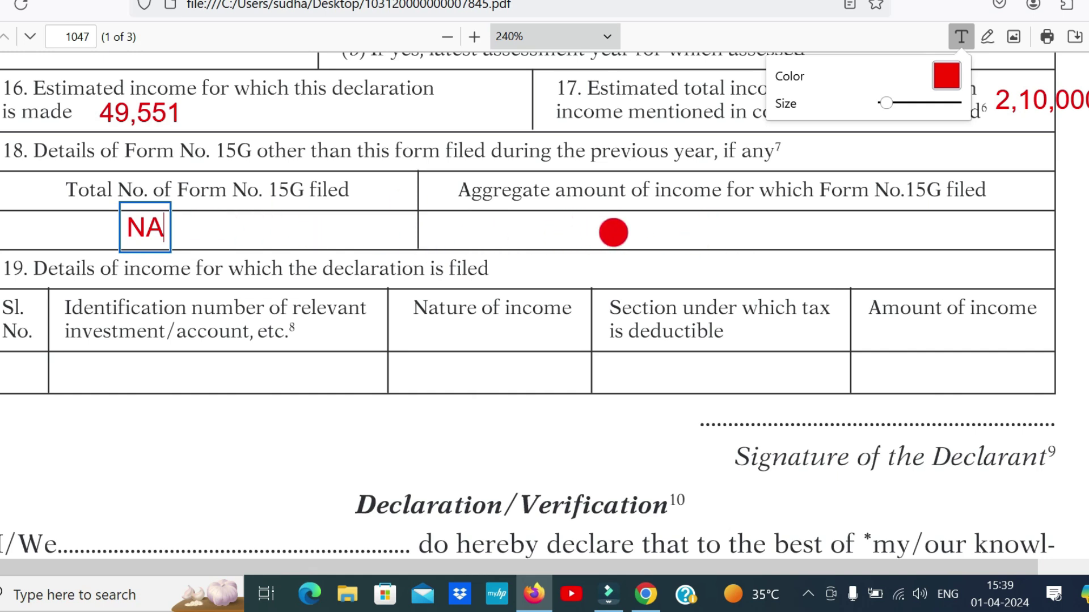
pyautogui.press('Escape')
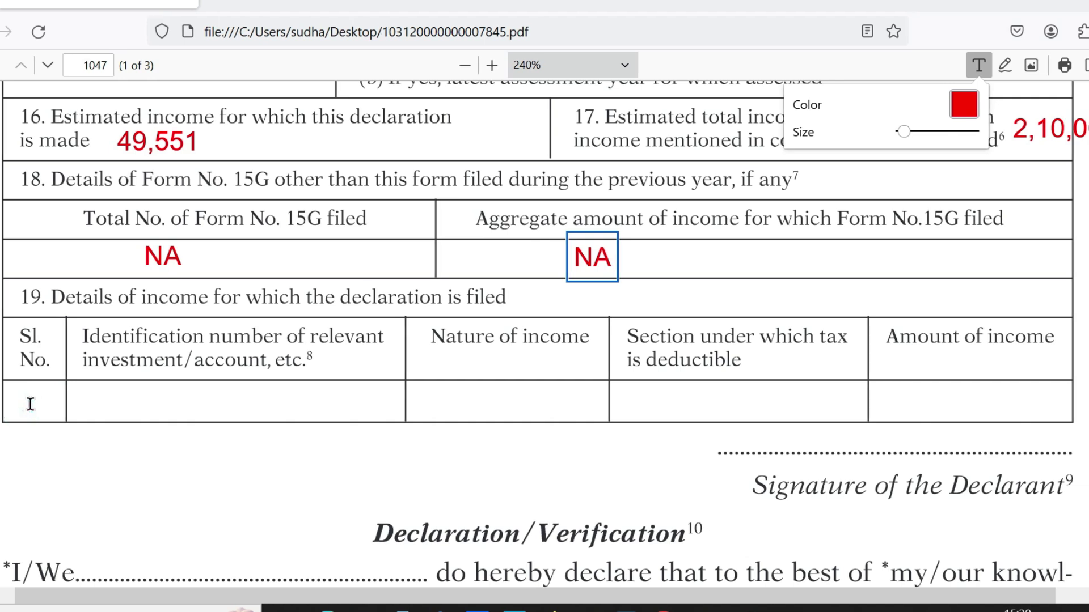
# Enter serial number 1 and the account identification number in item 19's row
pyautogui.click(38, 405)
pyautogui.write('1')
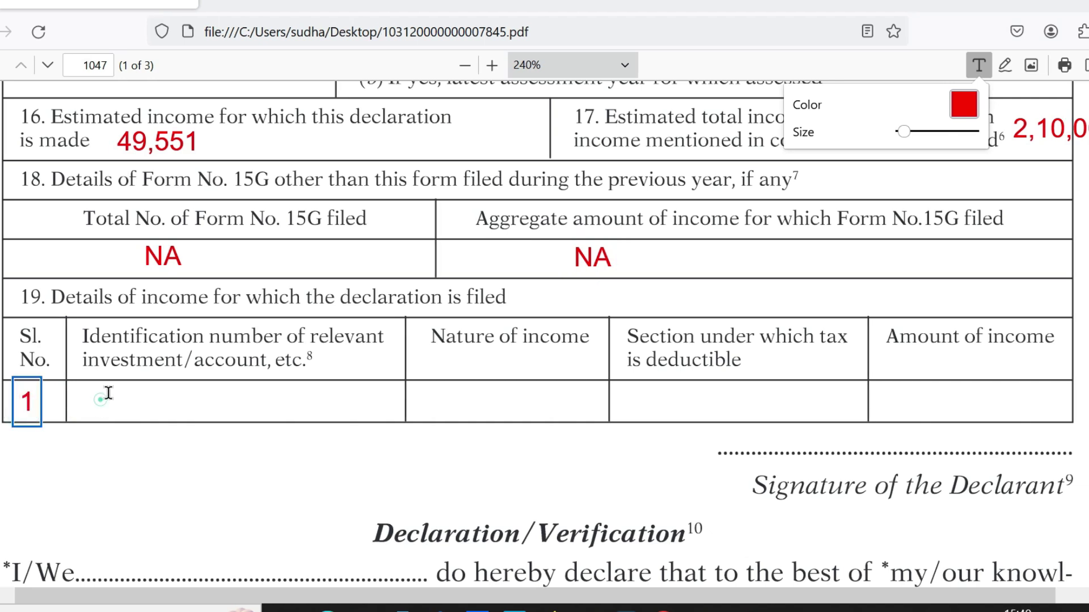
pyautogui.click(90, 407)
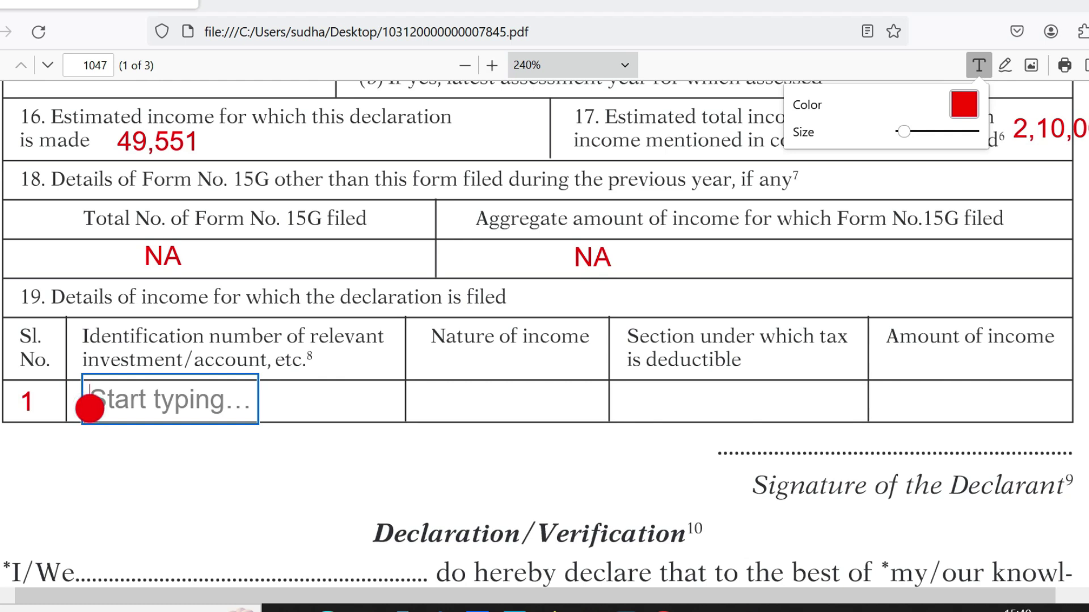
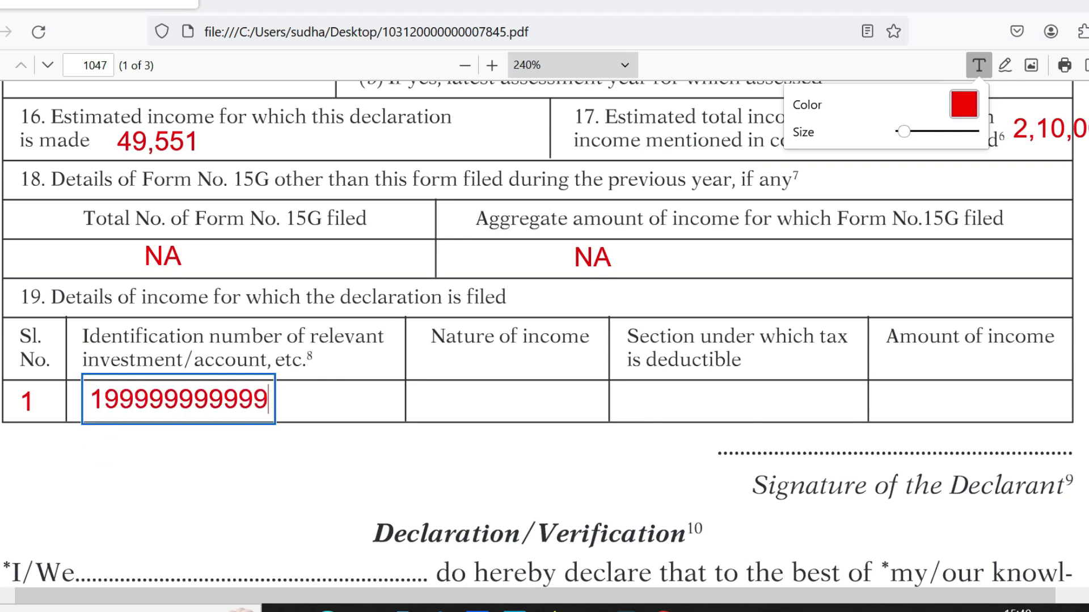
pyautogui.click(433, 397)
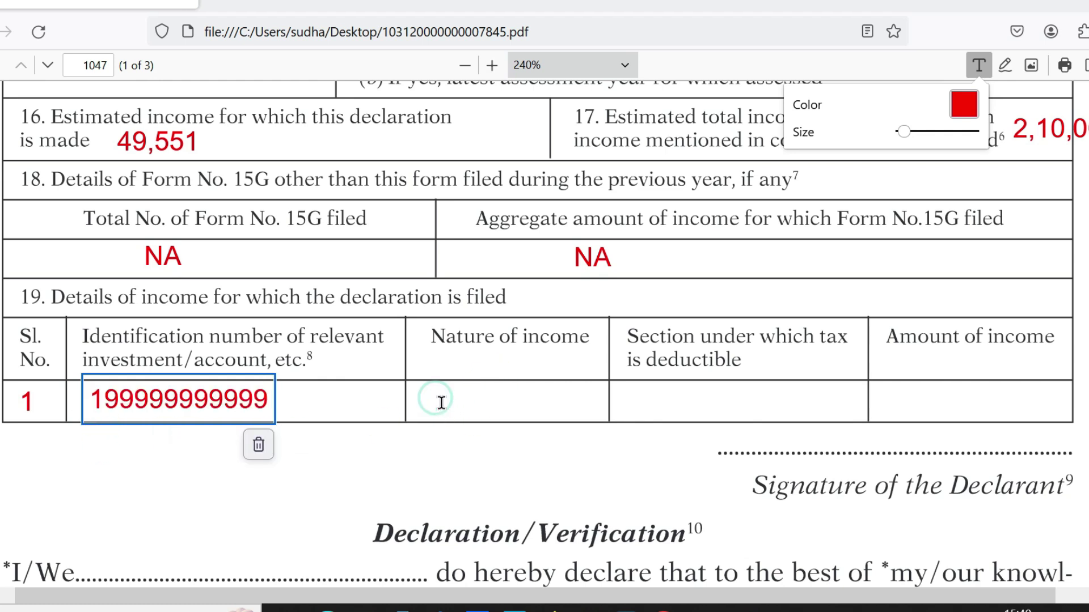
# Add PF WITHDRAWAL, section 192A and the pasted amount 49,551 to item 19's row
pyautogui.click(430, 408)
pyautogui.write('PF WITHDRAWAL')
pyautogui.press('Escape')
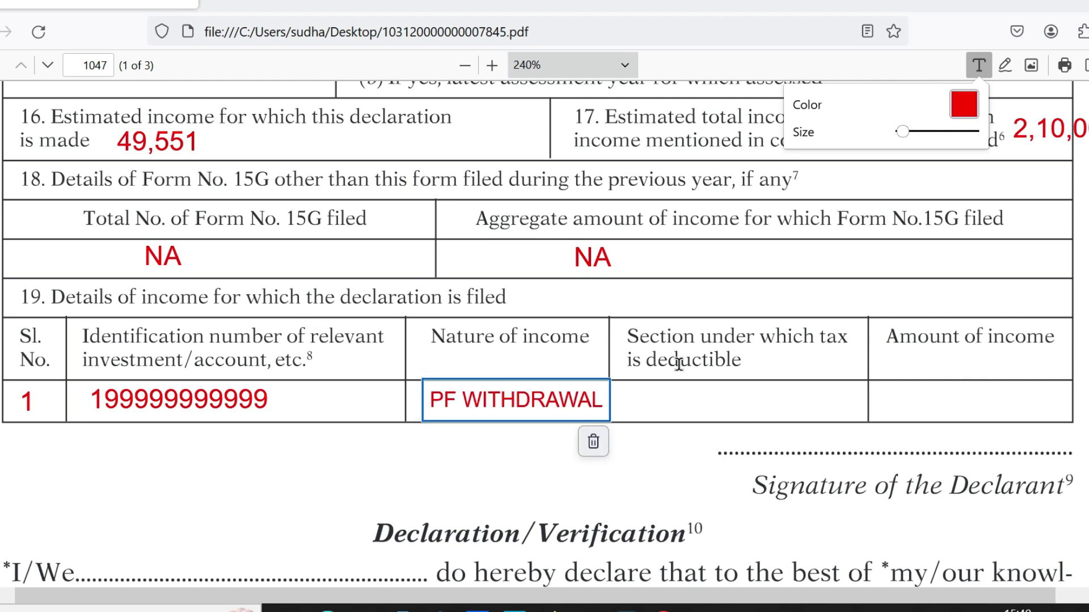
pyautogui.click(647, 402)
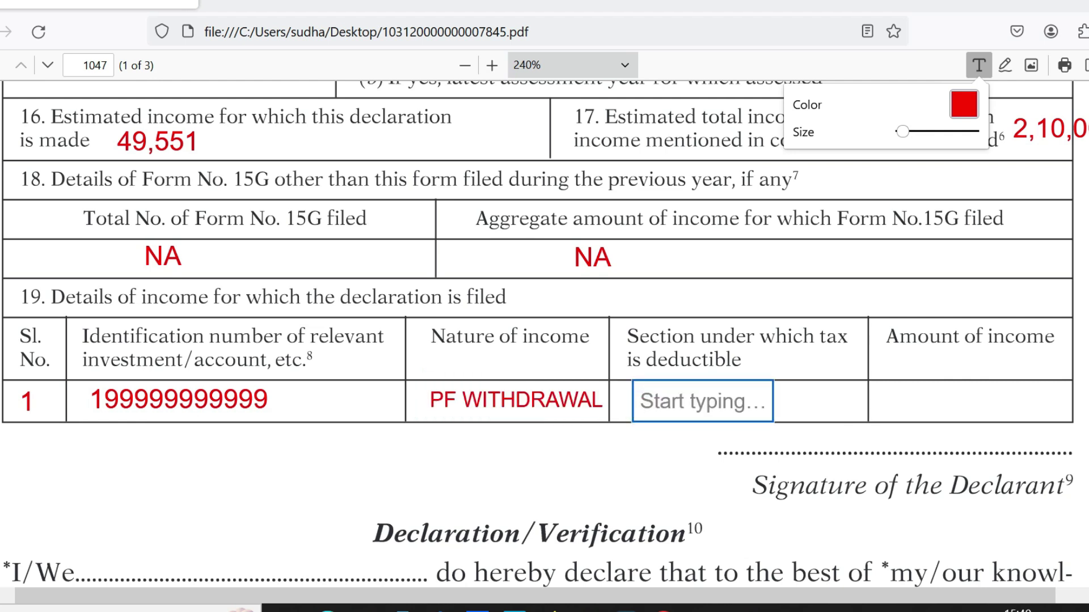
pyautogui.write('192A')
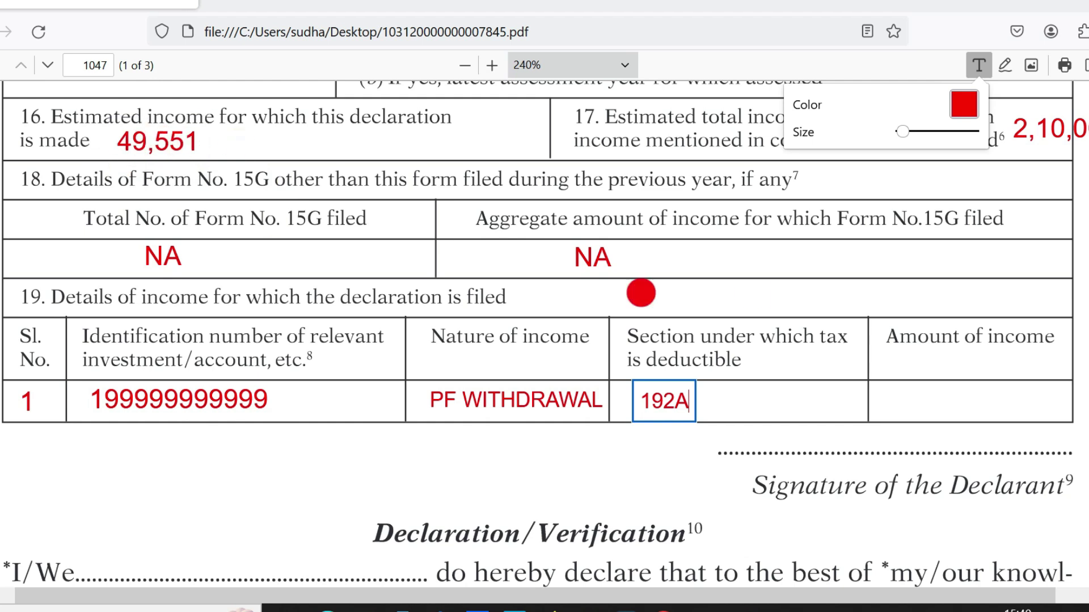
pyautogui.press('Escape')
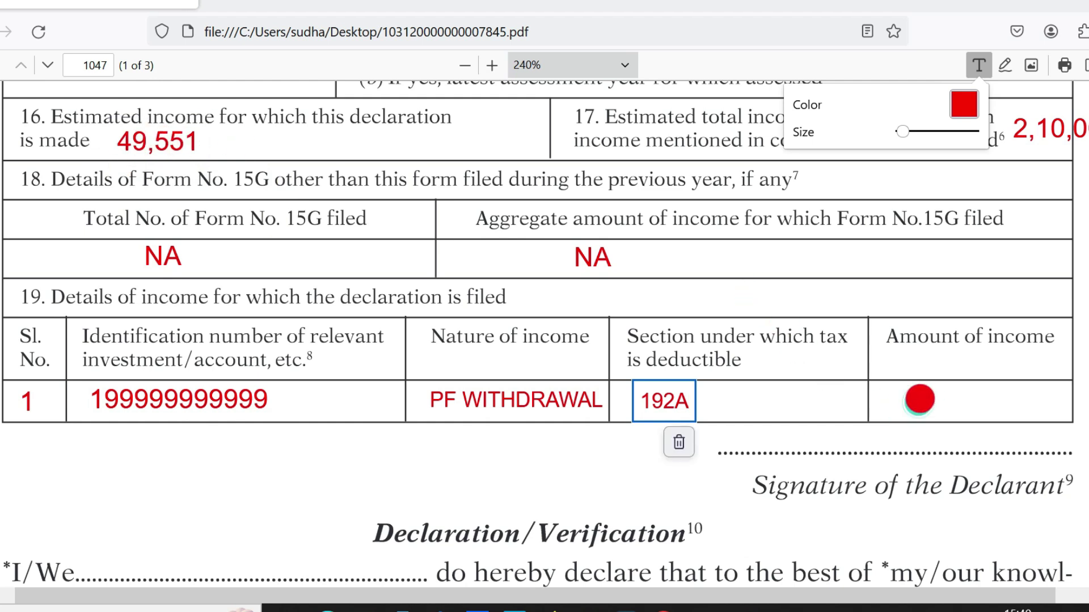
pyautogui.click(918, 397)
pyautogui.write('49,551')
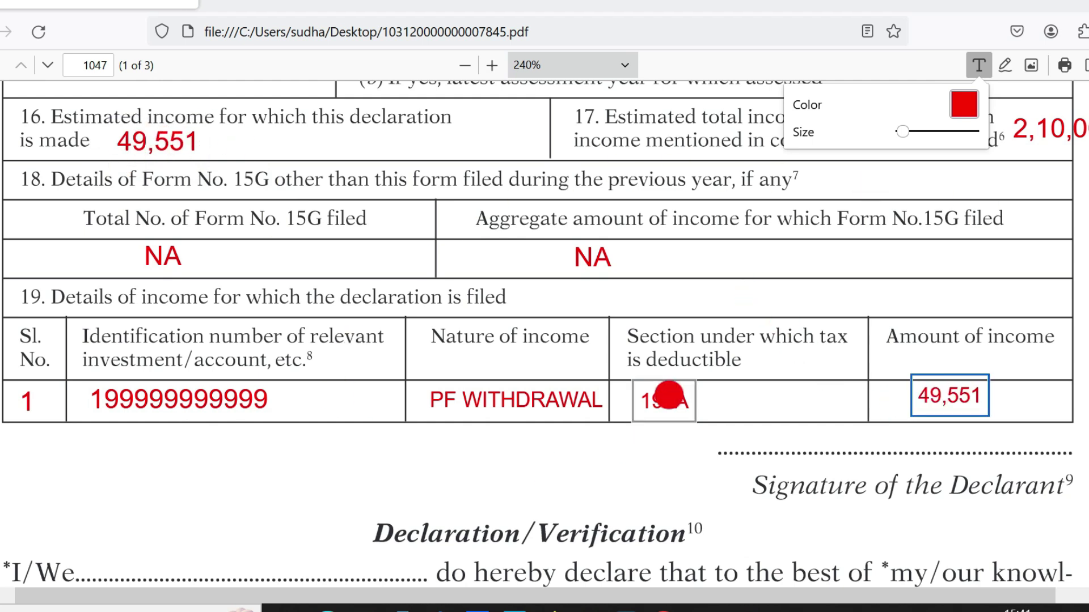
# Sign the Signature of the Declarant line with a red freehand stroke
pyautogui.click(1004, 64)
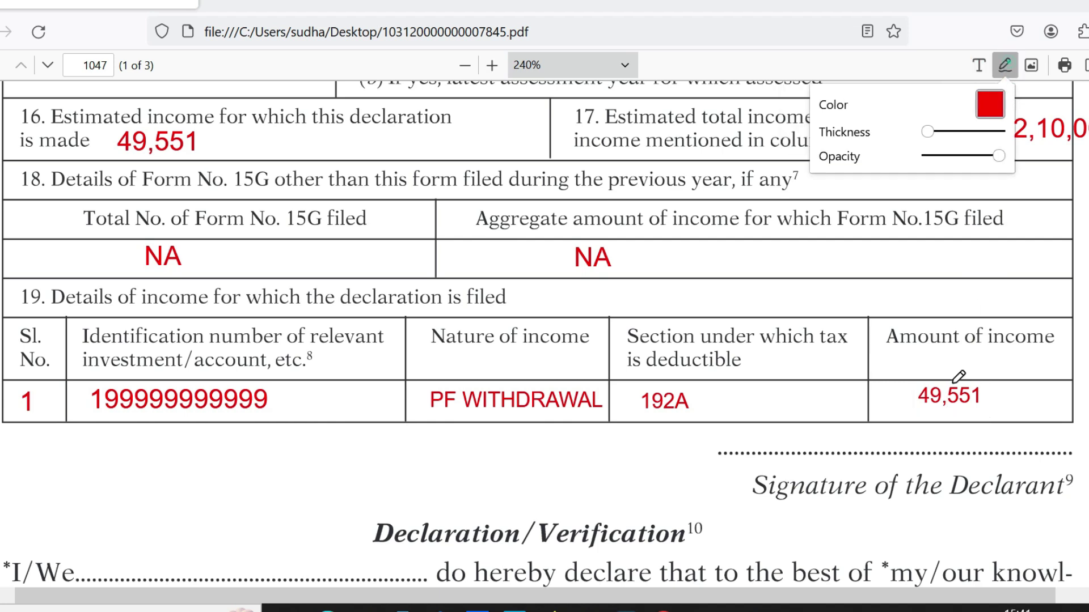
pyautogui.moveTo(862, 452)
pyautogui.mouseDown()
pyautogui.moveTo(926, 428)
pyautogui.moveTo(906, 454)
pyautogui.moveTo(946, 460)
pyautogui.mouseUp()
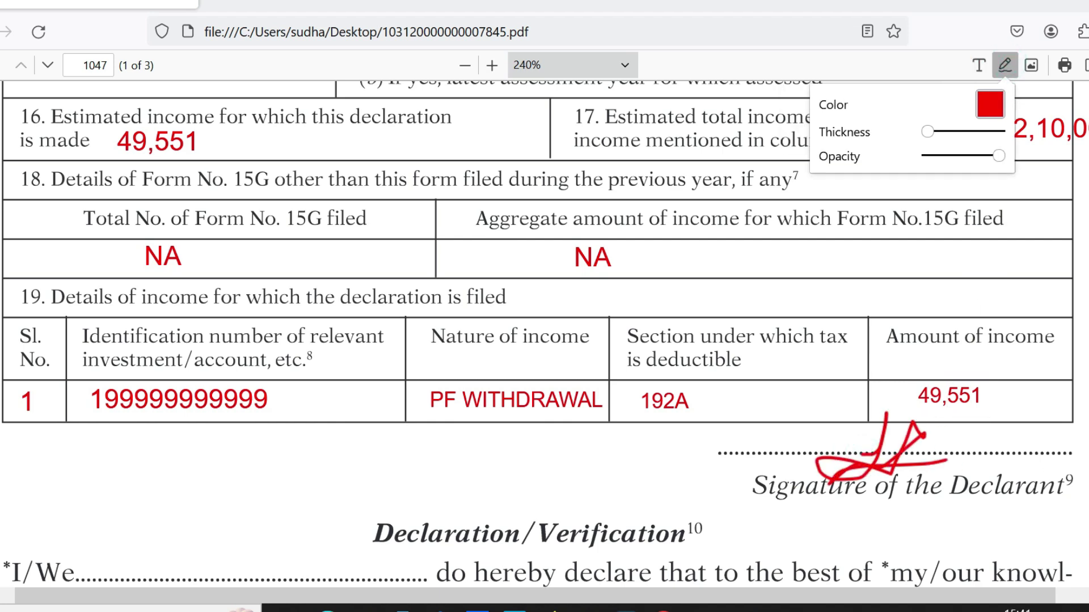
pyautogui.click(979, 64)
# Scroll to the verification section and discard an empty note on the I/We blank
pyautogui.scroll(-6, 538, 335)
pyautogui.scroll(-1, 537, 338)
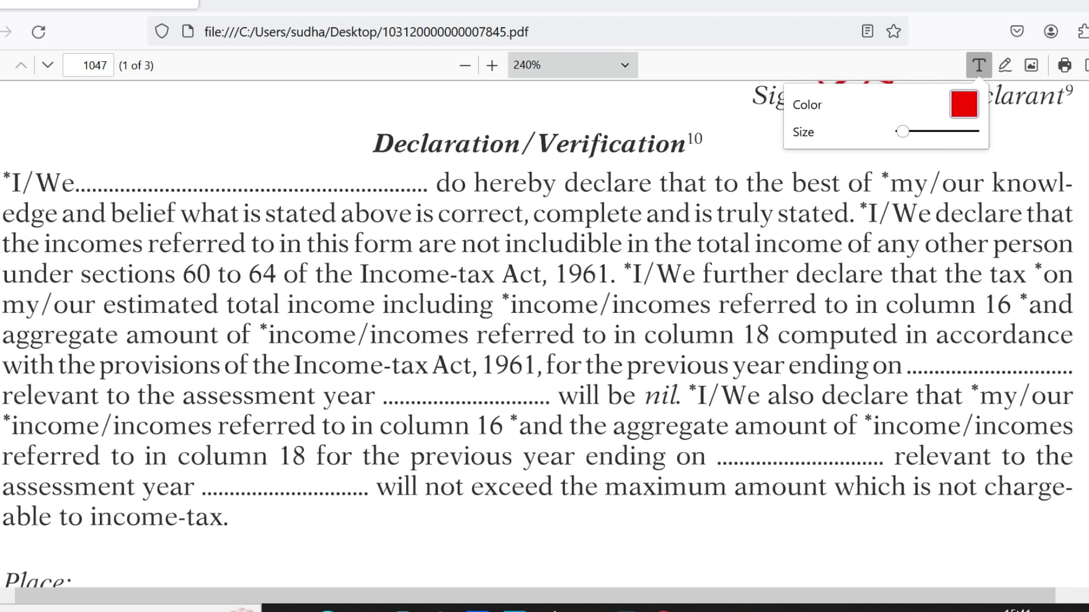
pyautogui.click(109, 173)
pyautogui.press('Escape')
pyautogui.scroll(15, 544, 335)
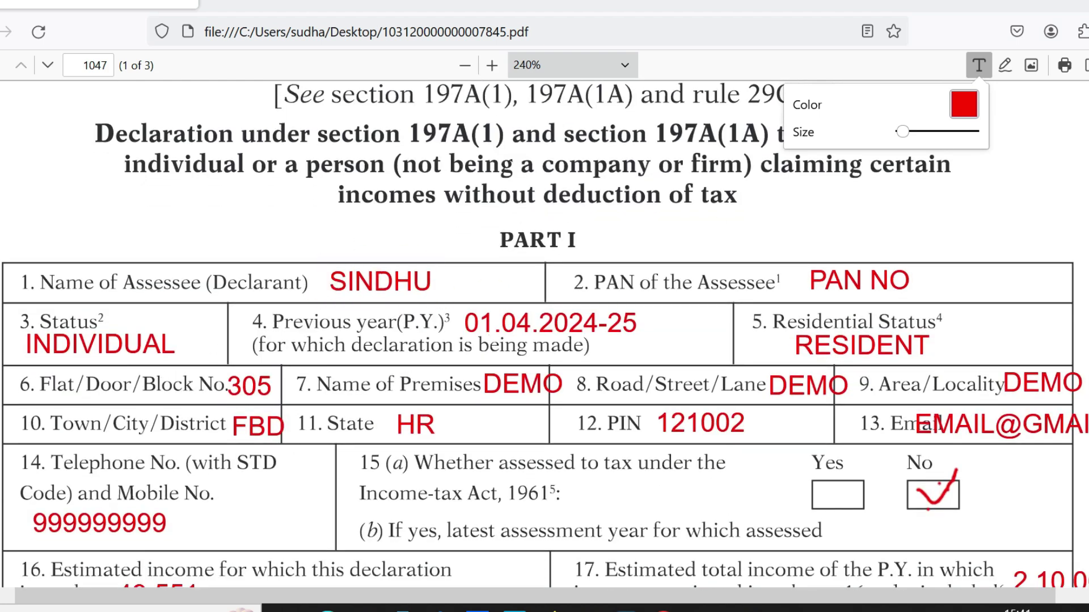
# Type the declarant's name in red on the I/We dotted blank of the Declaration
pyautogui.scroll(-18, 794, 219)
pyautogui.scroll(4, 794, 219)
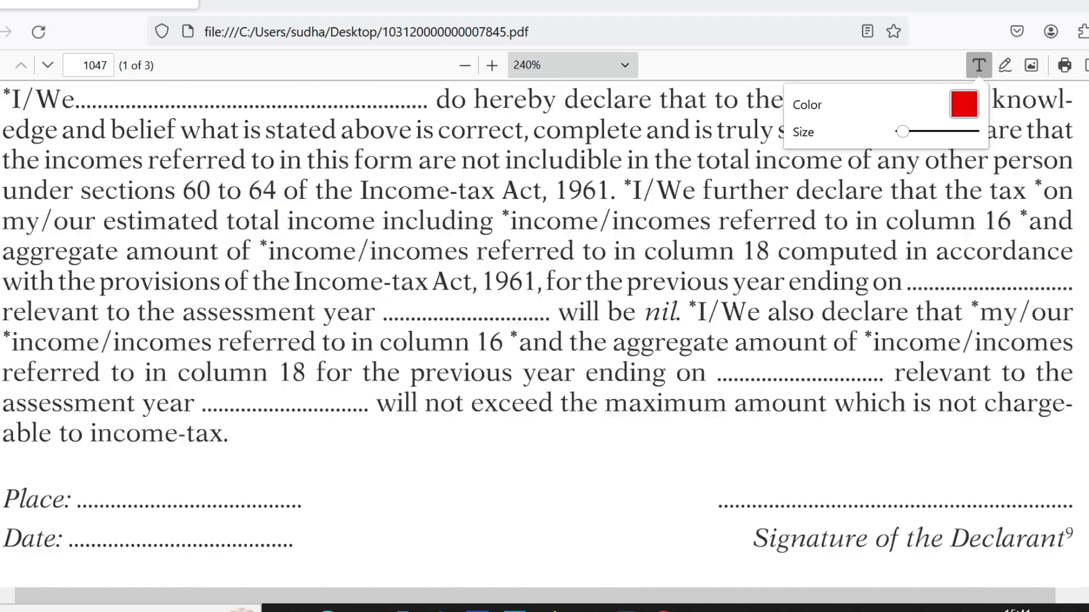
pyautogui.click(112, 216)
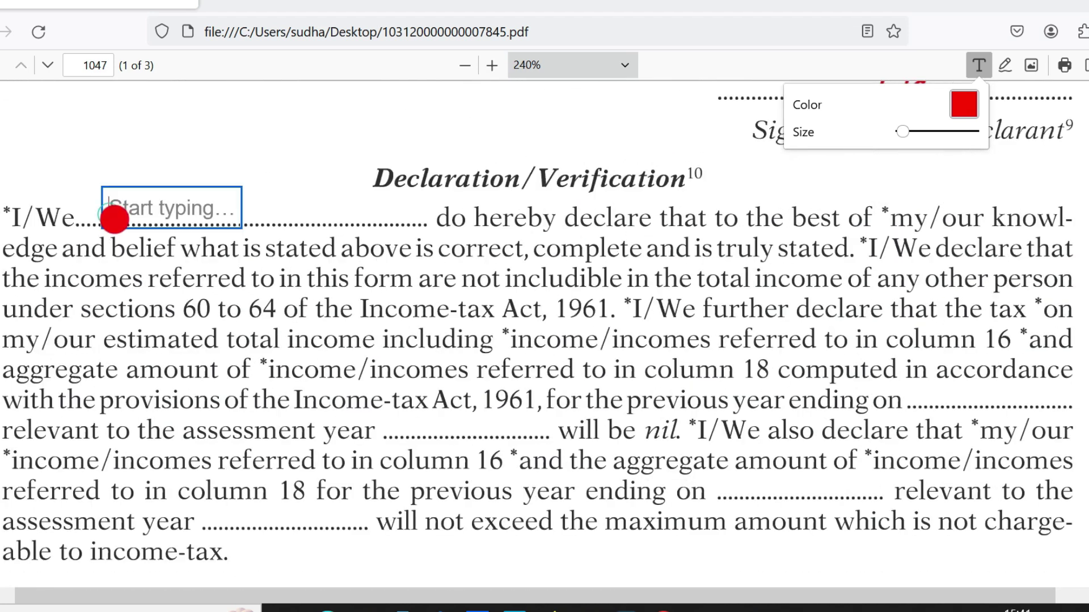
pyautogui.write('SINDHU')
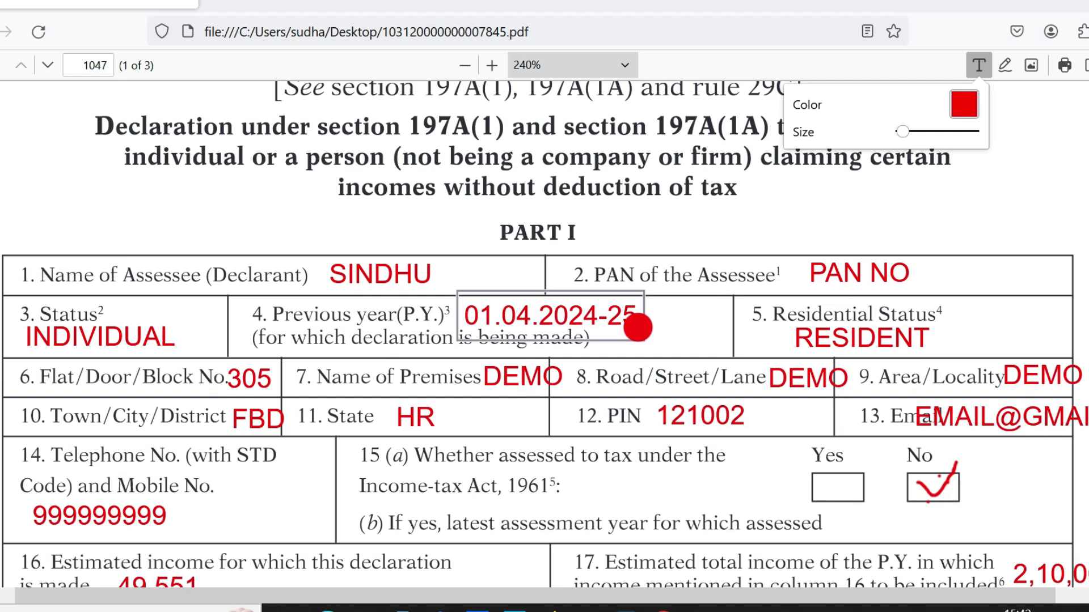
pyautogui.click(703, 327)
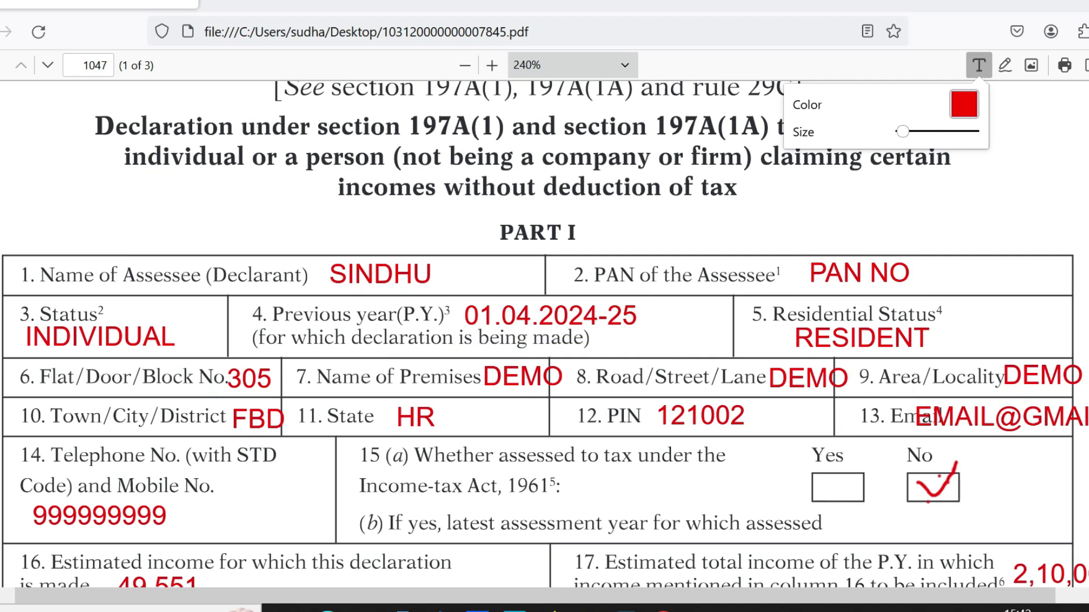
pyautogui.scroll(-20, 544, 335)
# Enter 31-03-2025 on the first previous-year-ending blank and 2025-26 on the first assessment-year blank
pyautogui.scroll(8, 544, 335)
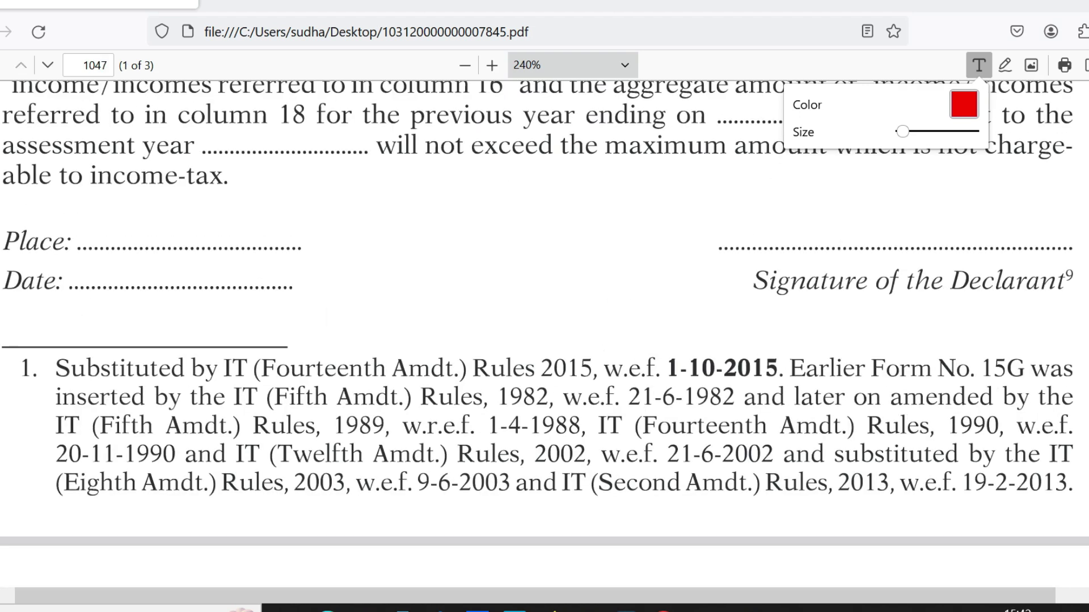
pyautogui.scroll(6, 970, 359)
pyautogui.click(936, 358)
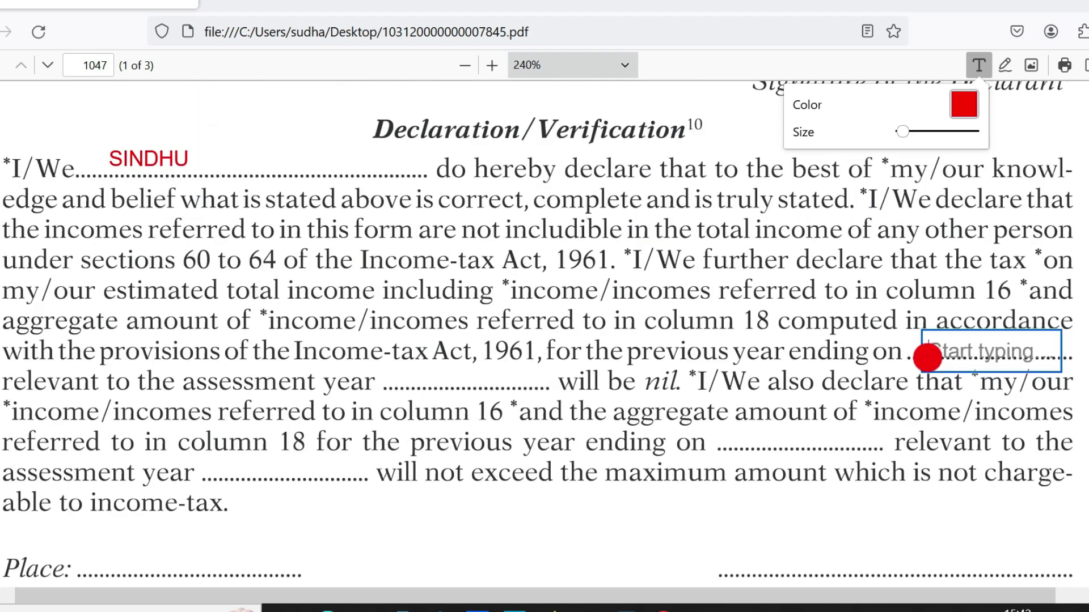
pyautogui.write('31-03')
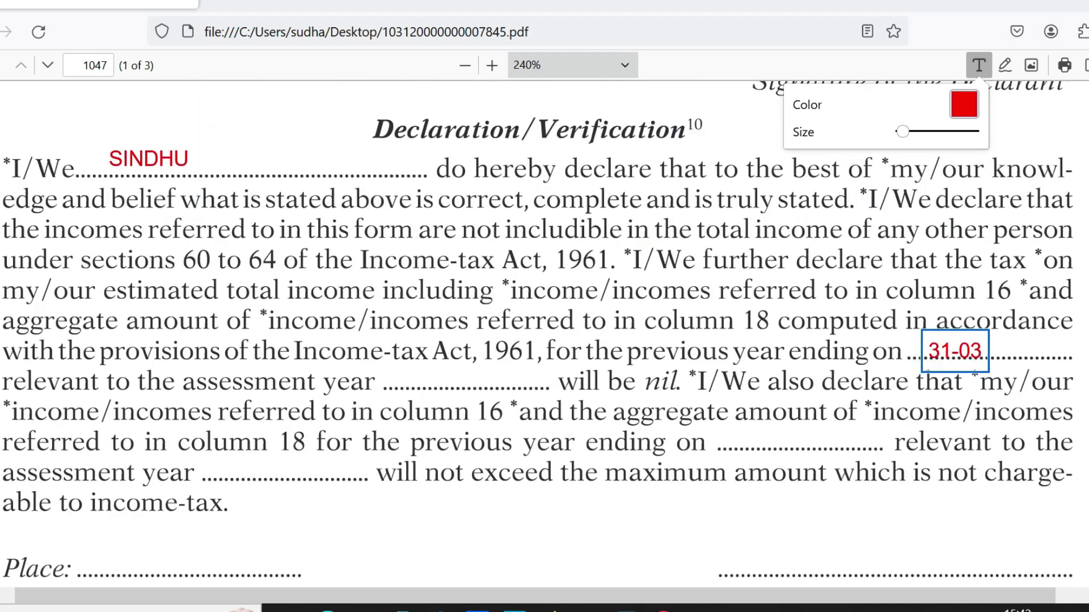
pyautogui.write('-2025')
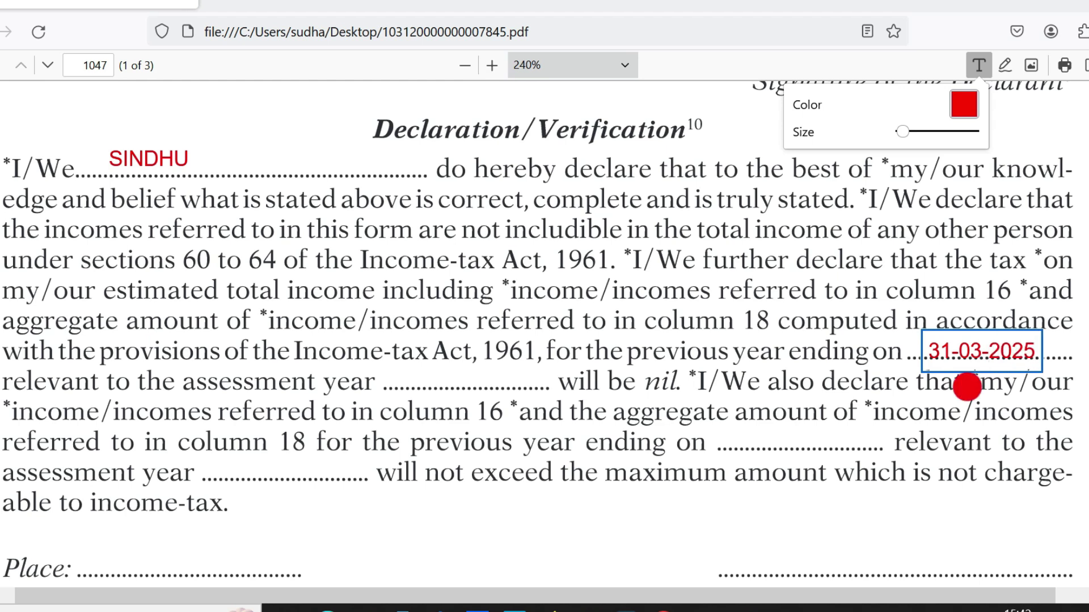
pyautogui.click(893, 370)
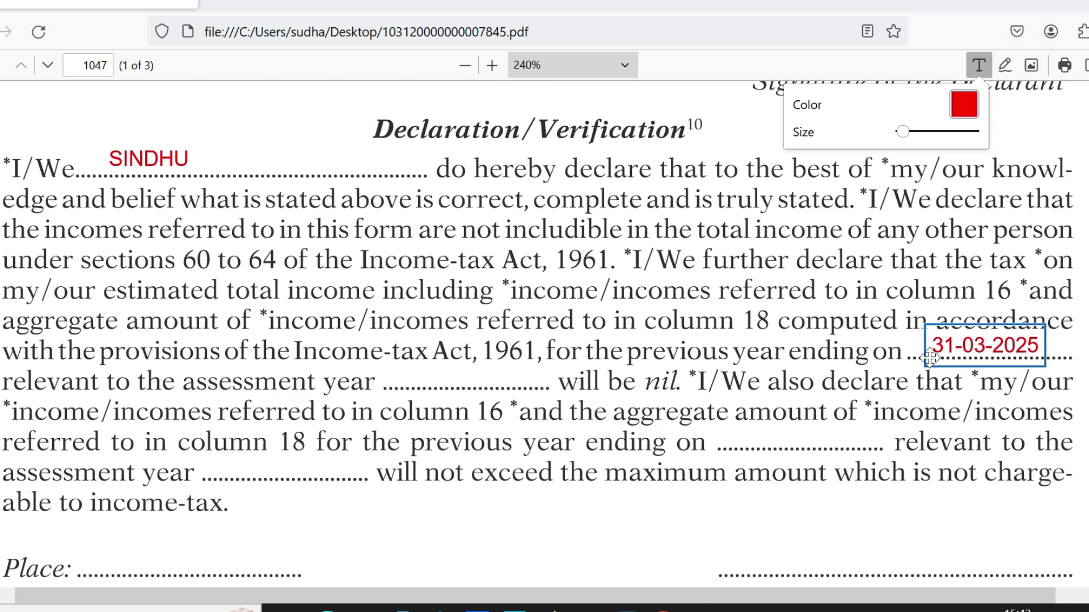
pyautogui.click(399, 380)
pyautogui.click(397, 380)
pyautogui.write('2025-26')
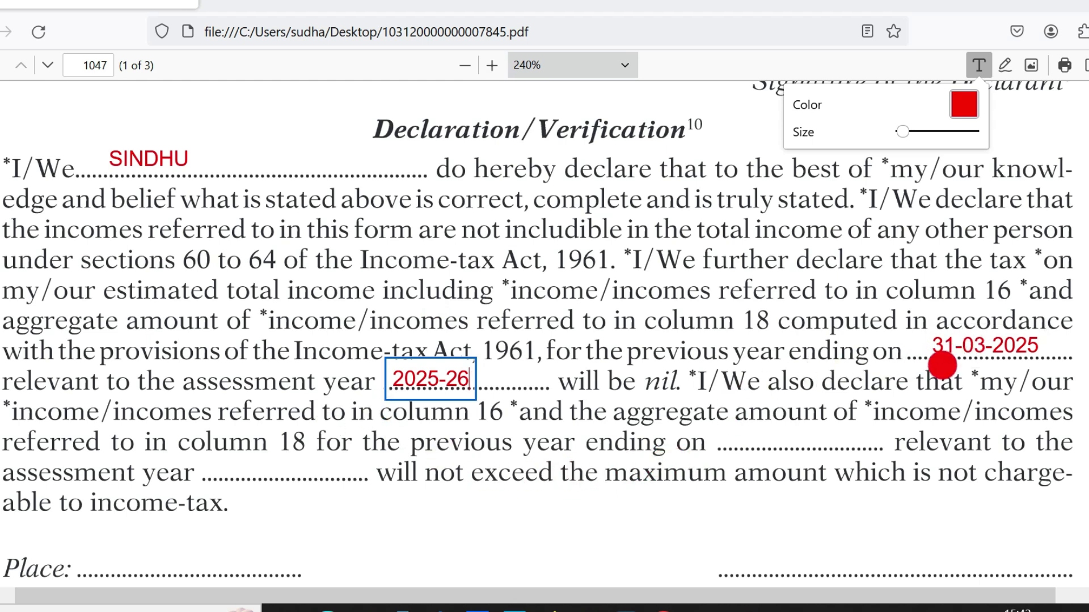
pyautogui.press('Escape')
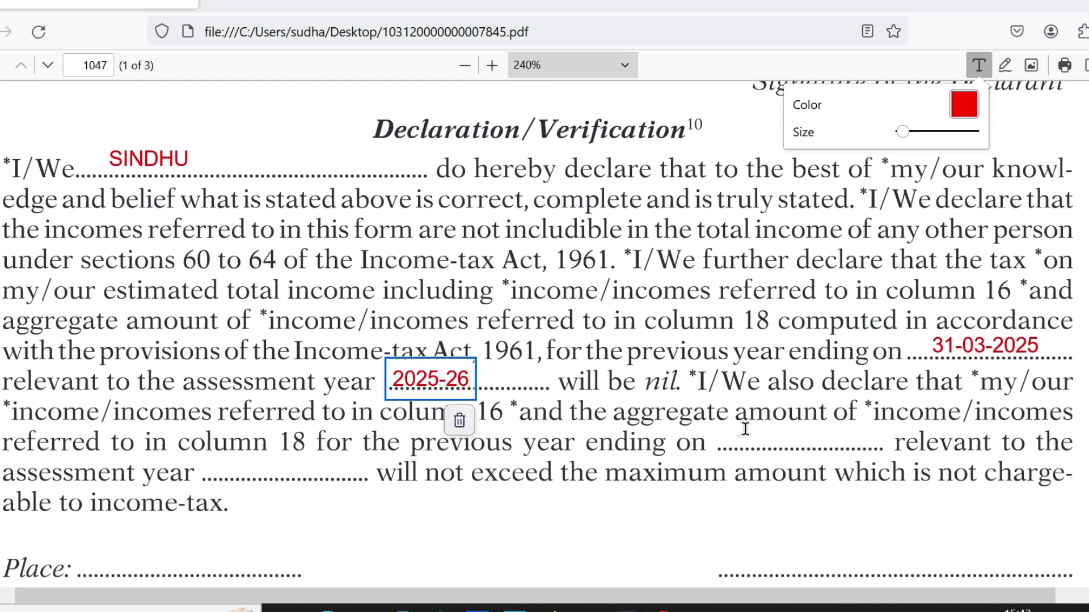
# Paste 31-03-2025 and 2025-26 into the second previous-year-ending and assessment-year blanks
pyautogui.click(736, 438)
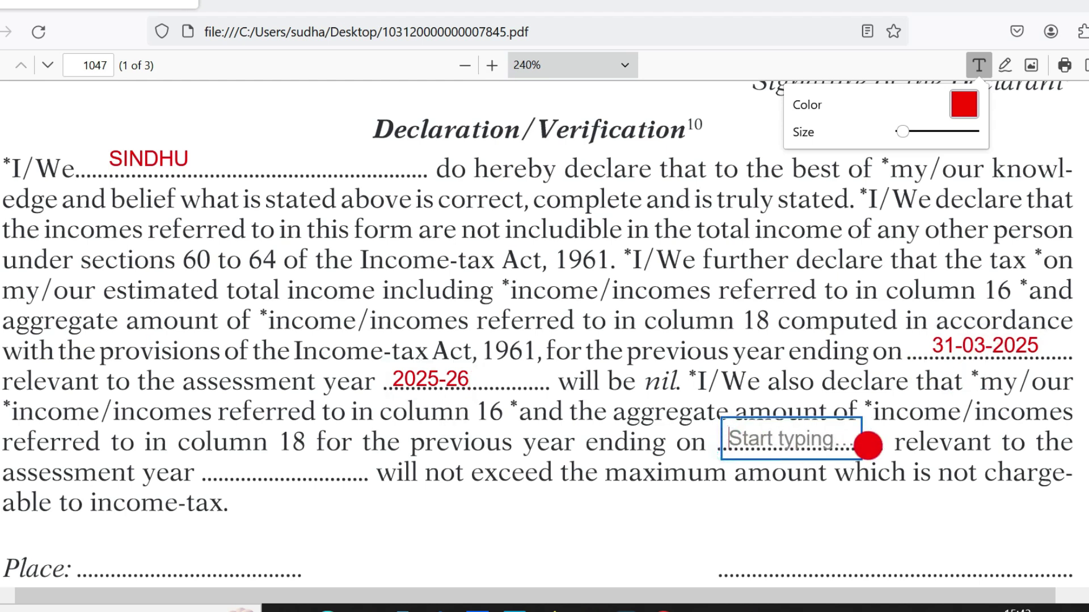
pyautogui.write('31-03-2025')
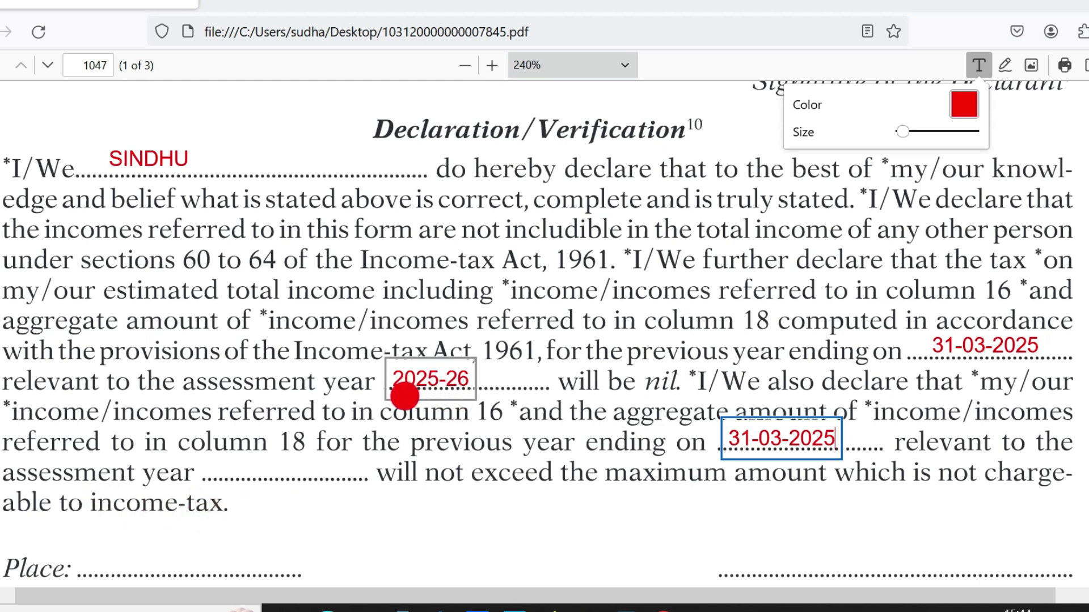
pyautogui.click(230, 470)
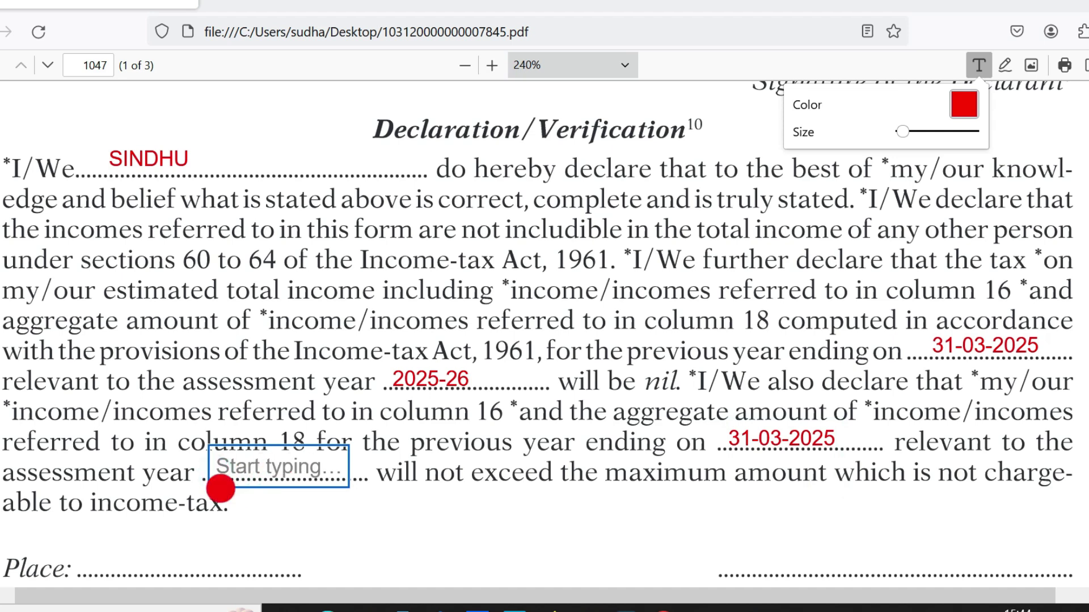
pyautogui.write('2025-26')
# Enter the declarant's town on the Place blank and 01-04-2024 on the Date line
pyautogui.scroll(-5, 998, 433)
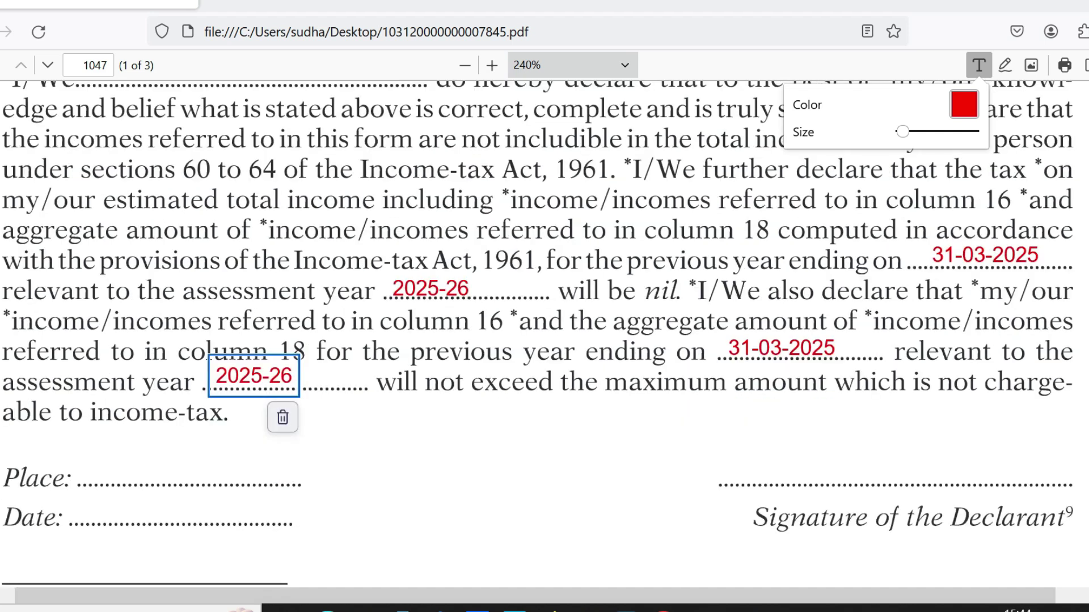
pyautogui.scroll(-1, 458, 364)
pyautogui.click(93, 235)
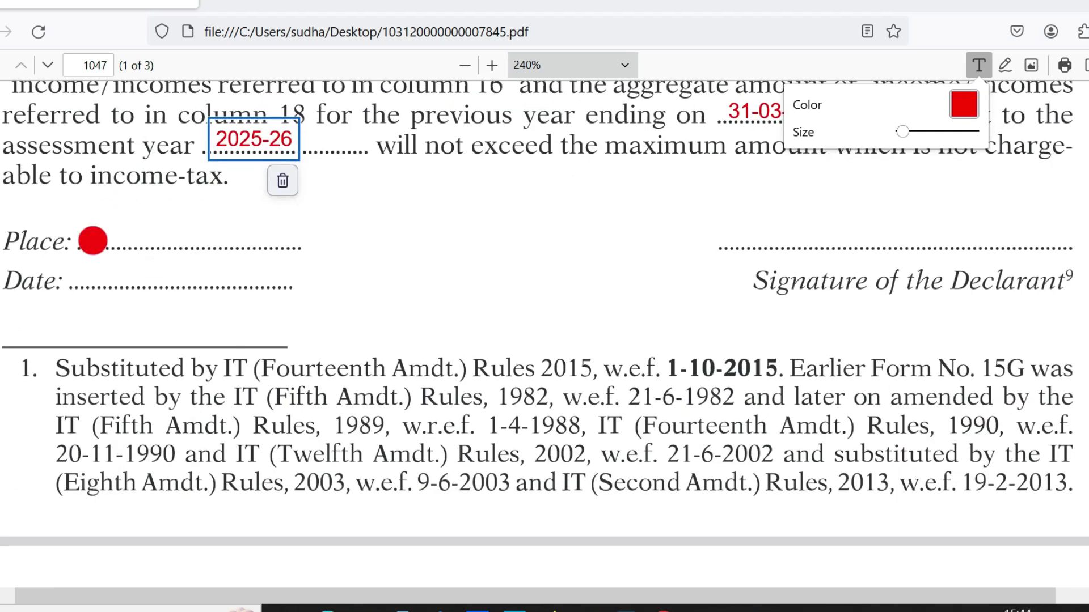
pyautogui.write('DEPAL')
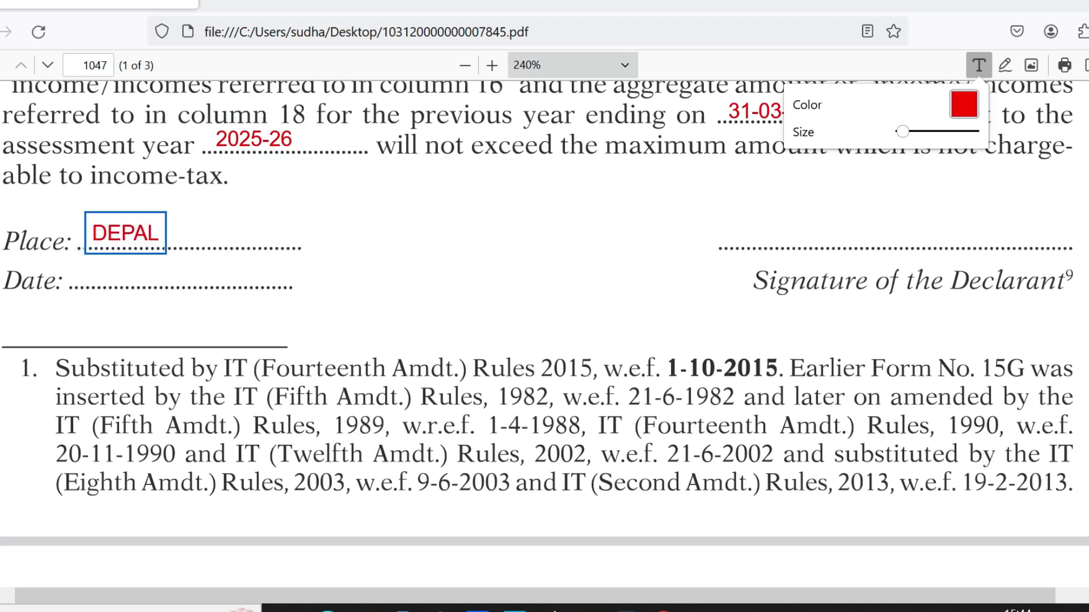
pyautogui.click(115, 276)
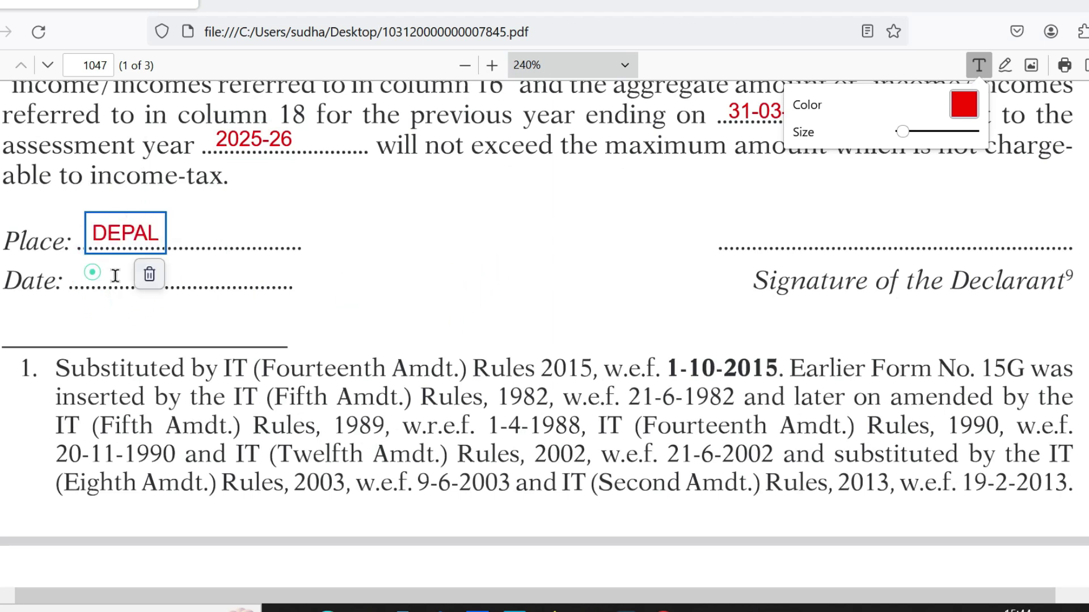
pyautogui.click(91, 281)
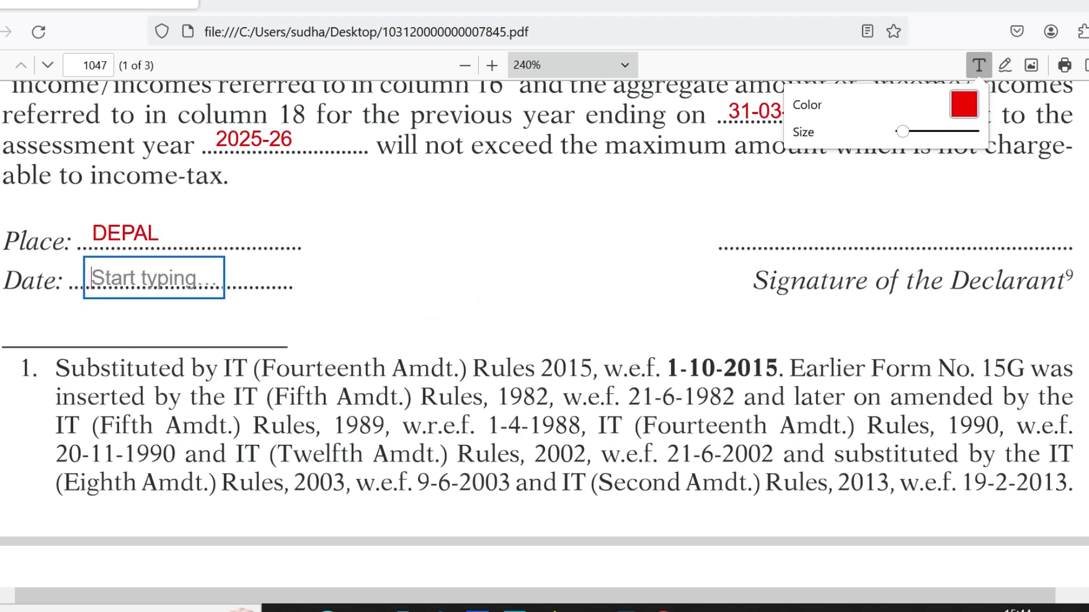
pyautogui.write('01-04-2024')
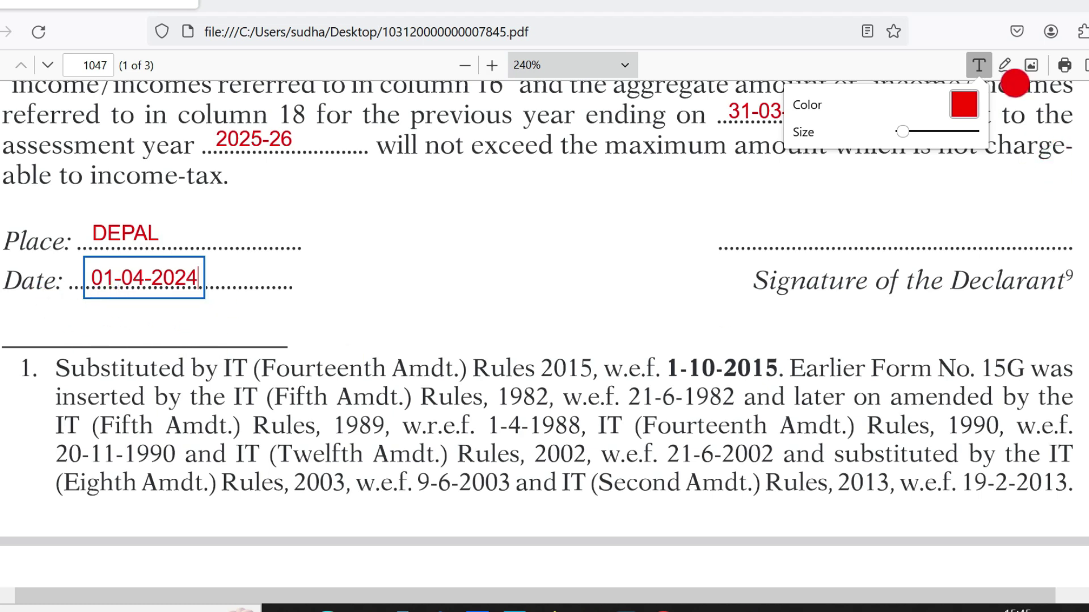
# Draw a freehand red signature over the Signature of the Declarant line
pyautogui.click(1006, 66)
pyautogui.moveTo(832, 203)
pyautogui.mouseDown()
pyautogui.moveTo(919, 242)
pyautogui.moveTo(878, 271)
pyautogui.mouseUp()
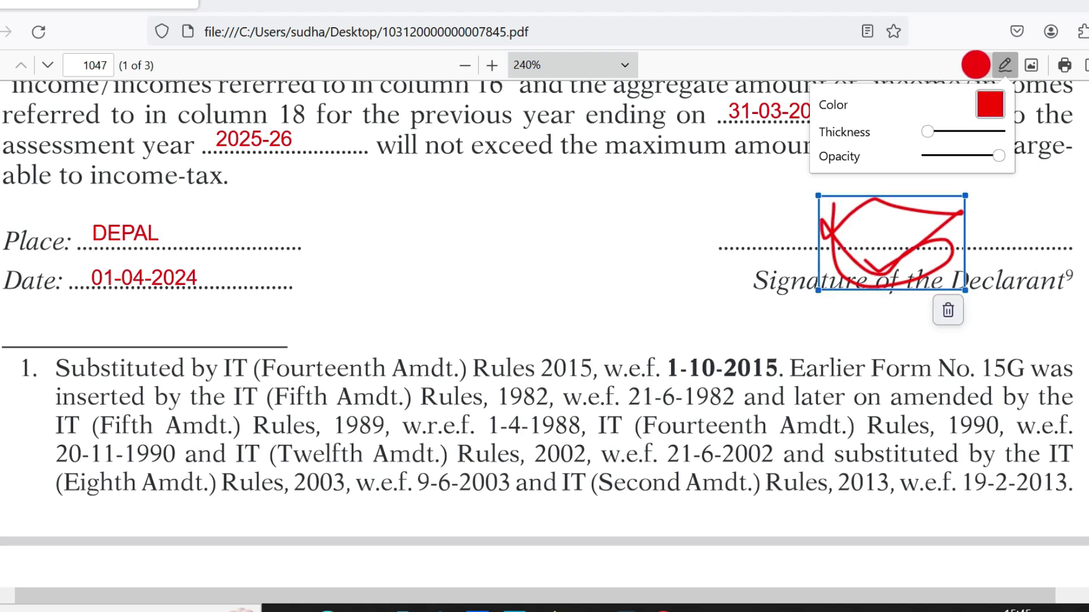
pyautogui.click(977, 65)
pyautogui.scroll(-10, 544, 335)
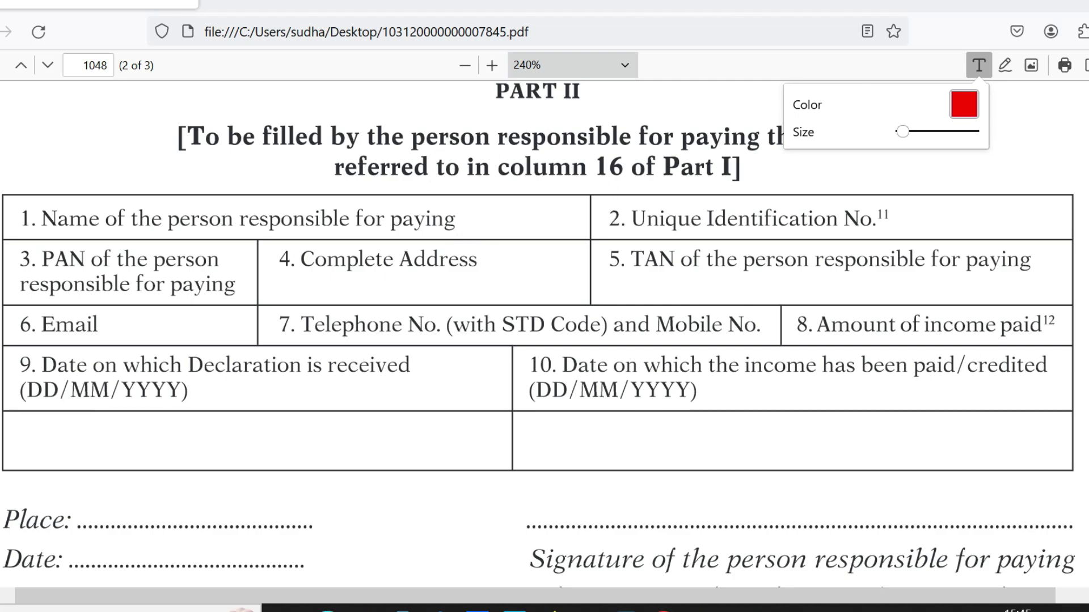
pyautogui.scroll(-15, 545, 335)
pyautogui.scroll(10, 545, 334)
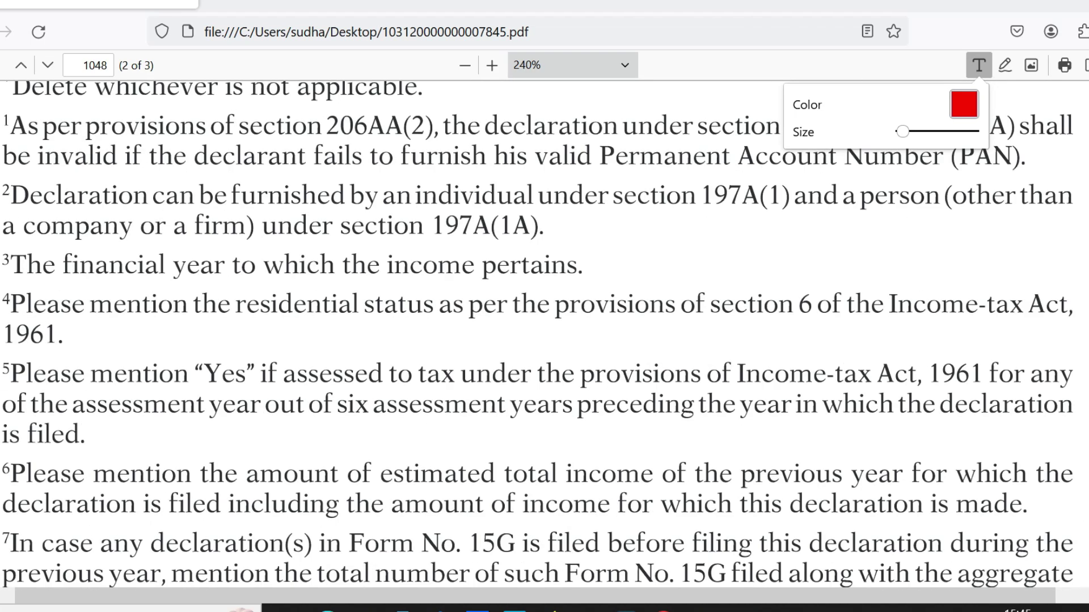
pyautogui.scroll(10, 544, 335)
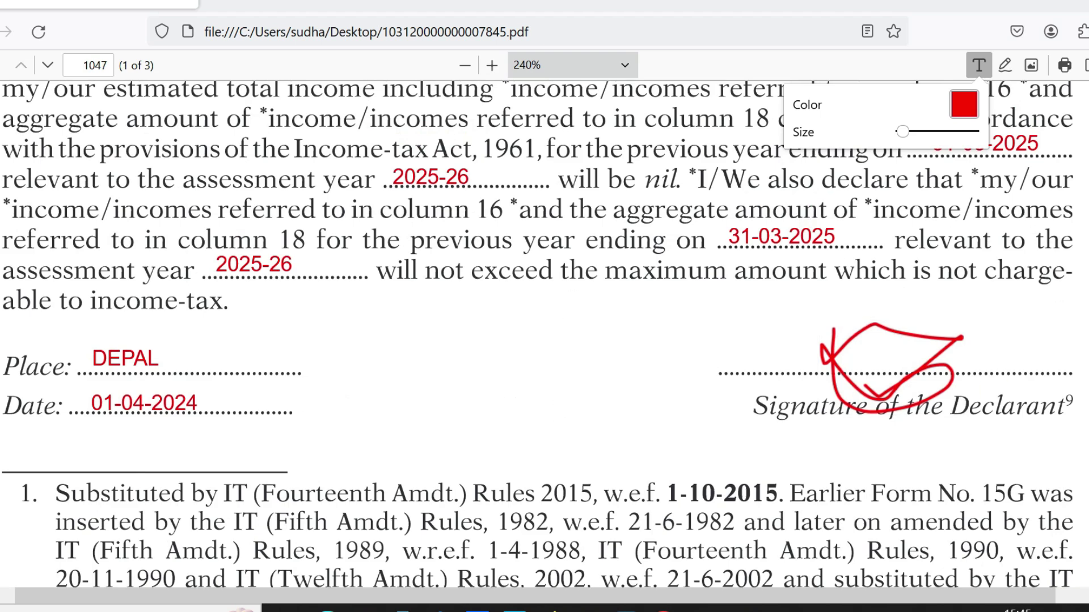
pyautogui.scroll(10, 544, 334)
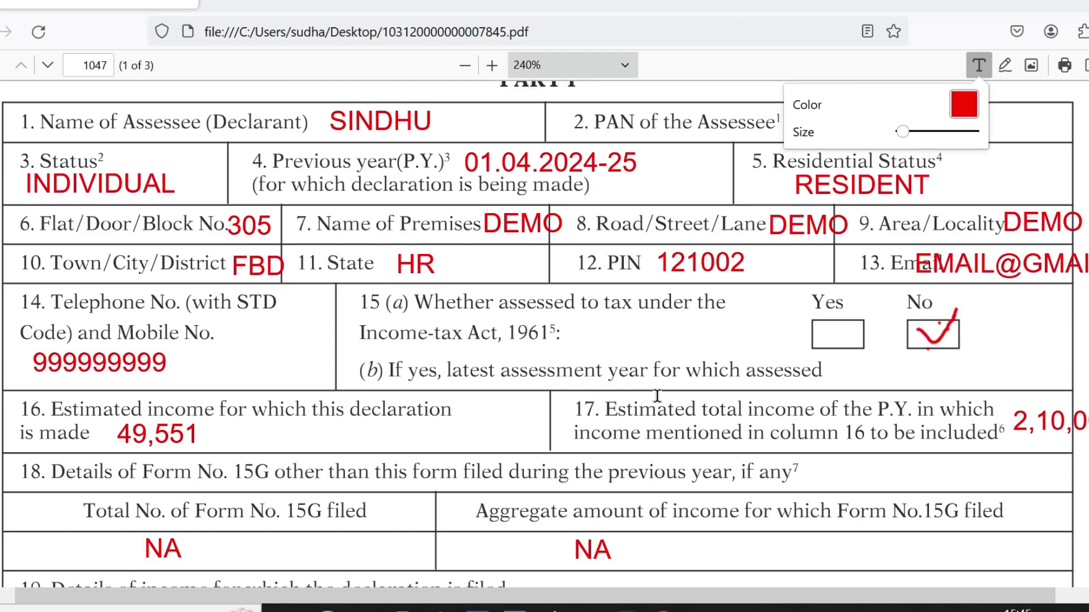
pyautogui.scroll(-15, 545, 335)
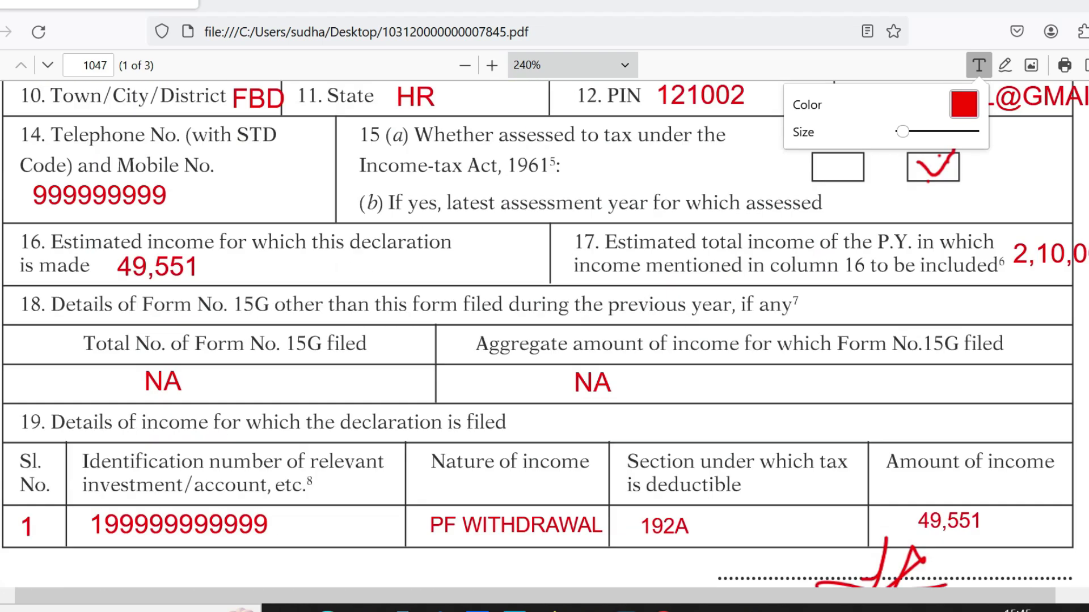
pyautogui.scroll(-5, 545, 335)
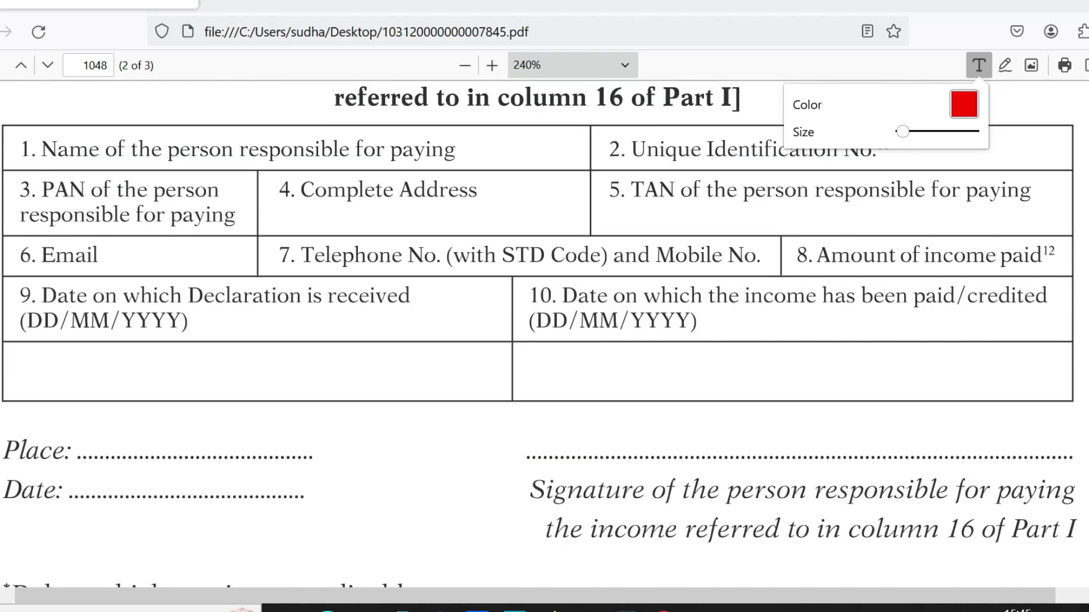
pyautogui.scroll(20, 544, 335)
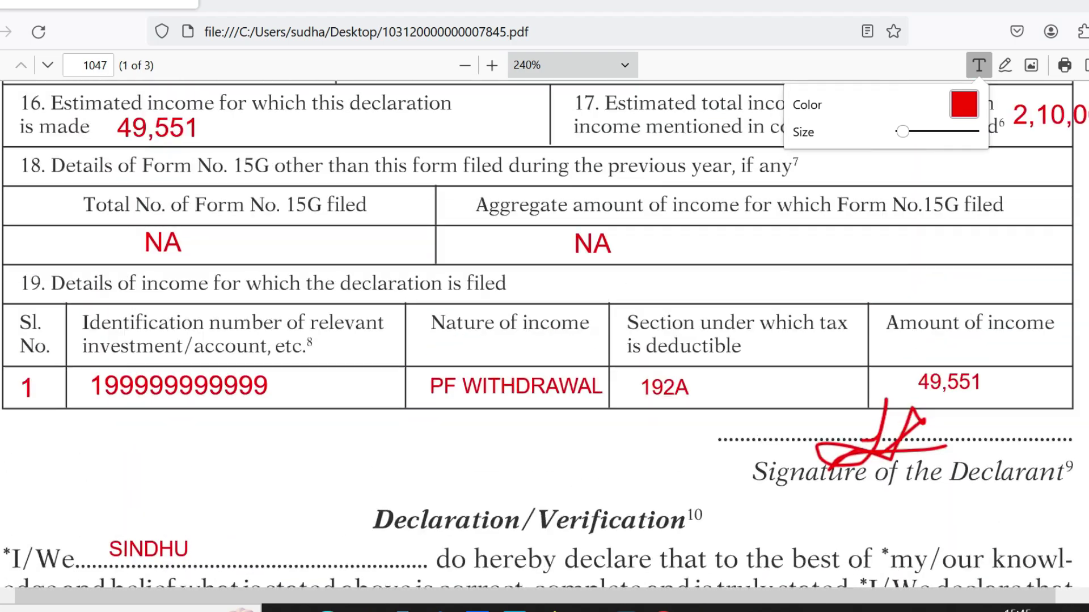
pyautogui.scroll(-1, 544, 335)
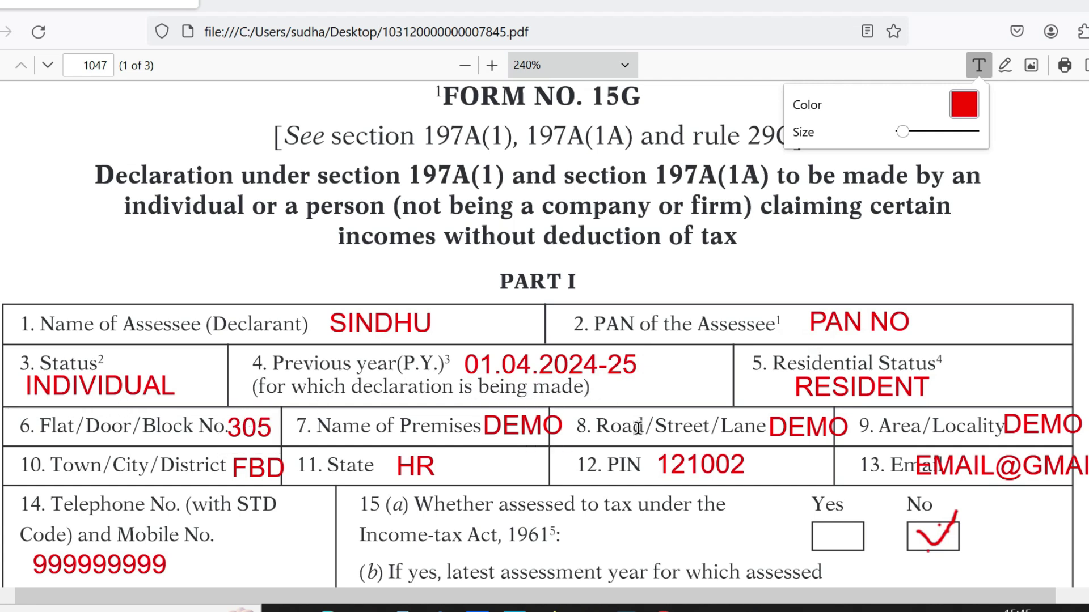
pyautogui.click(875, 402)
pyautogui.scroll(-5, 545, 334)
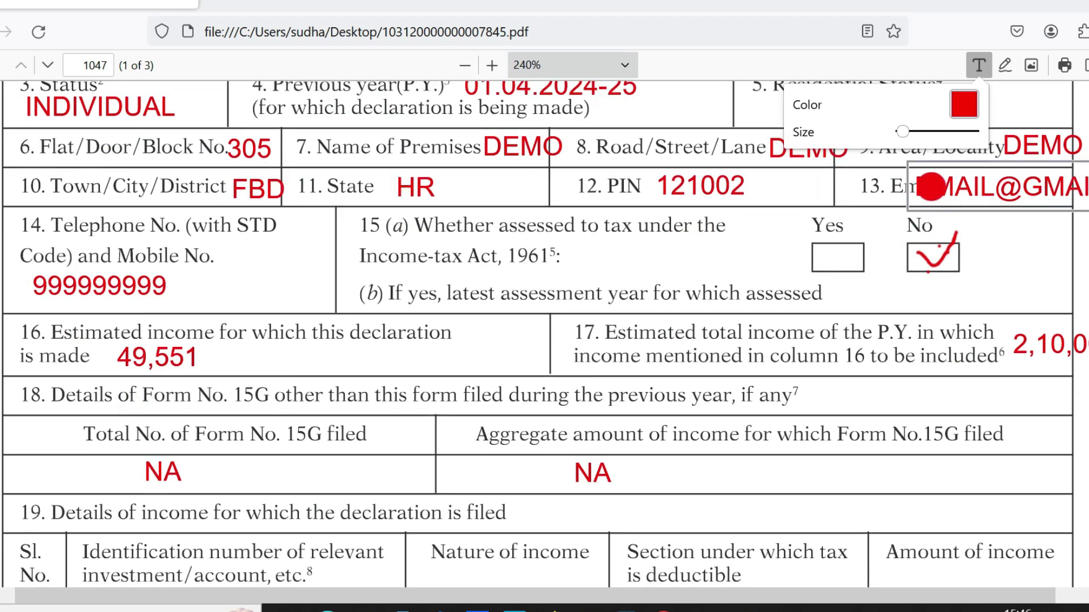
pyautogui.click(892, 201)
pyautogui.click(114, 306)
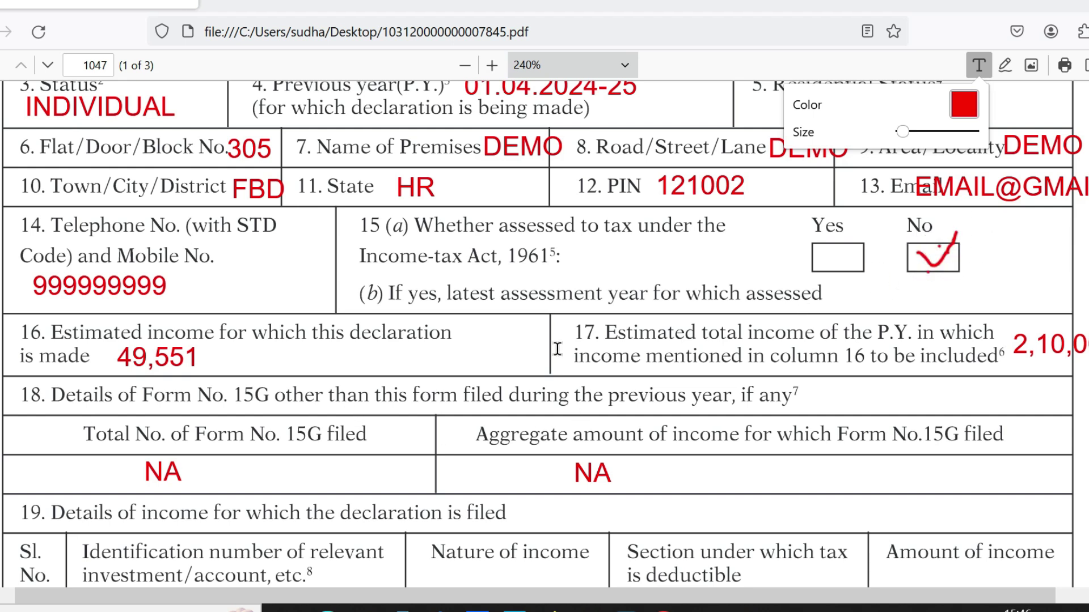
pyautogui.click(180, 352)
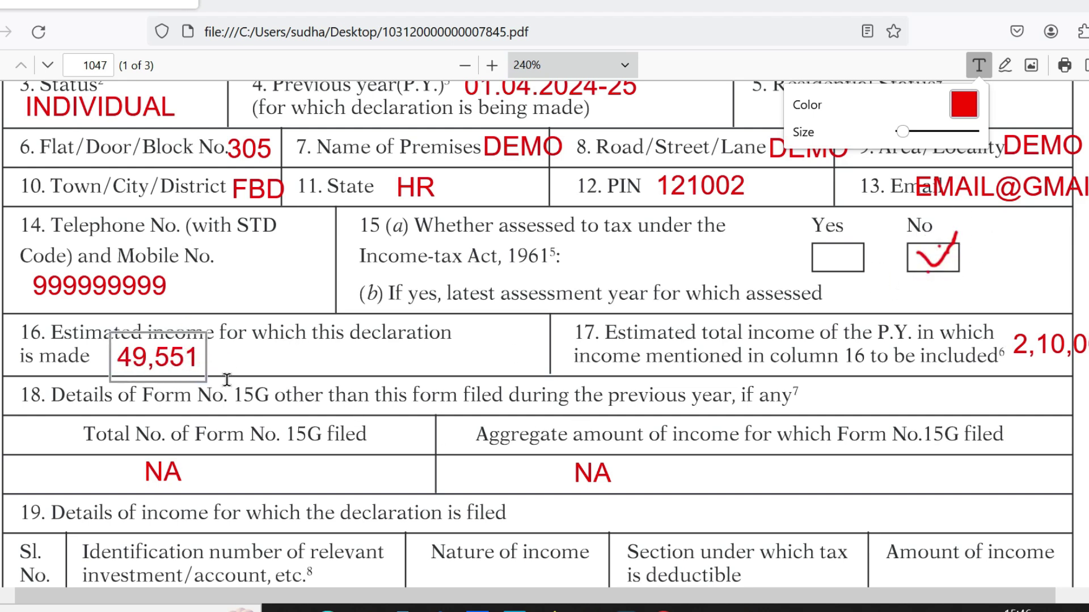
pyautogui.click(199, 365)
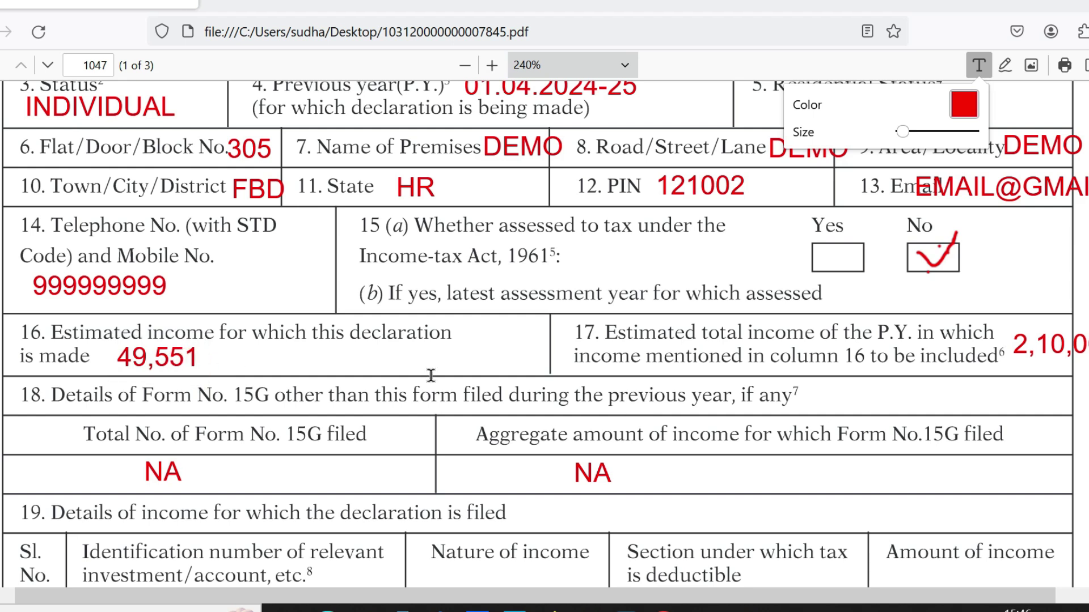
pyautogui.click(166, 373)
pyautogui.scroll(-5, 544, 335)
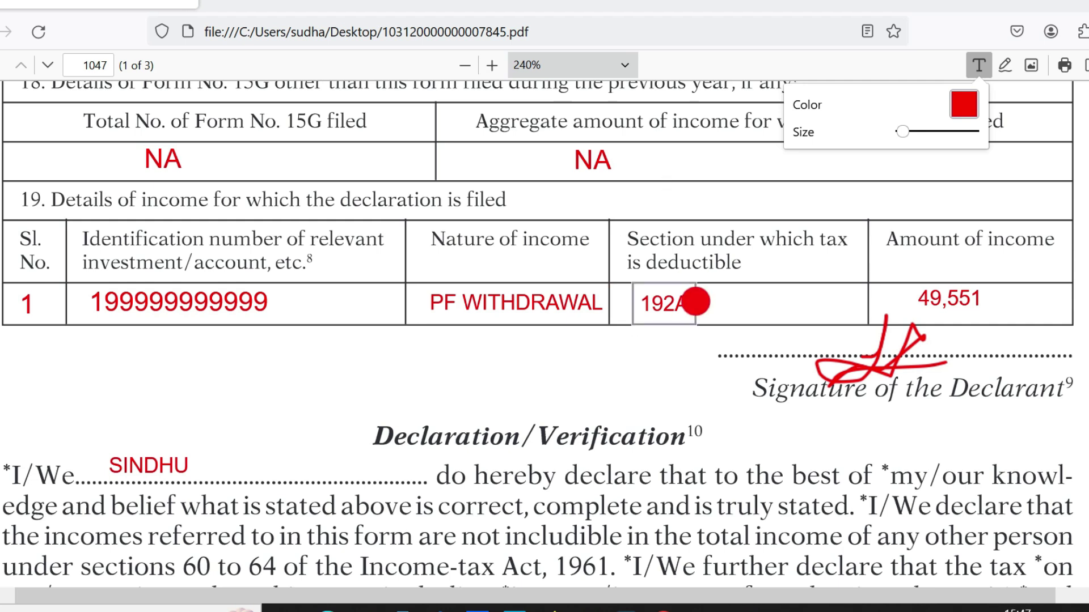
pyautogui.click(930, 316)
pyautogui.click(927, 300)
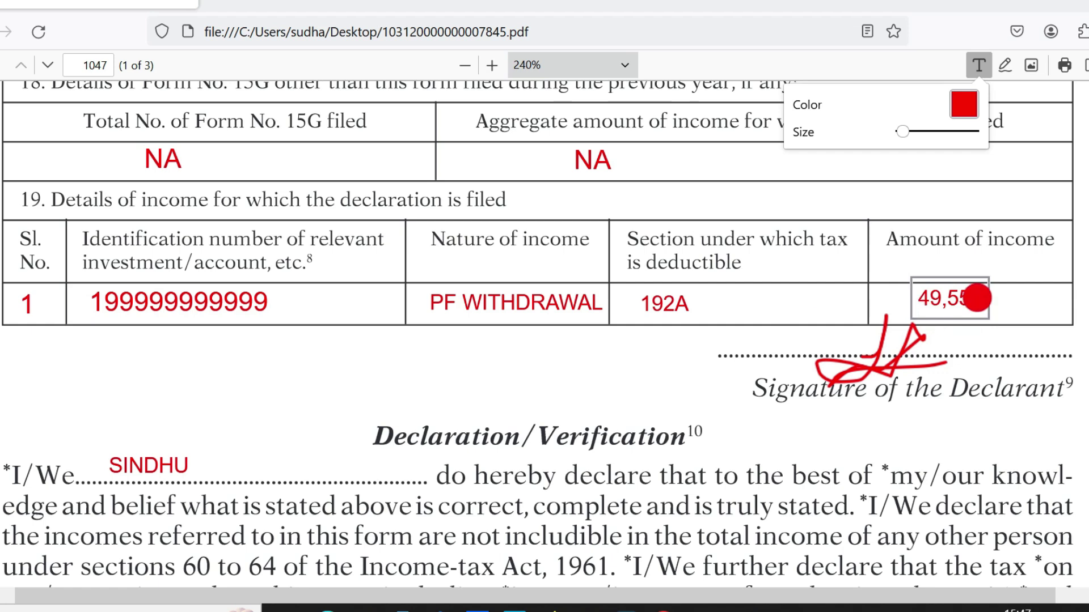
pyautogui.press('Escape')
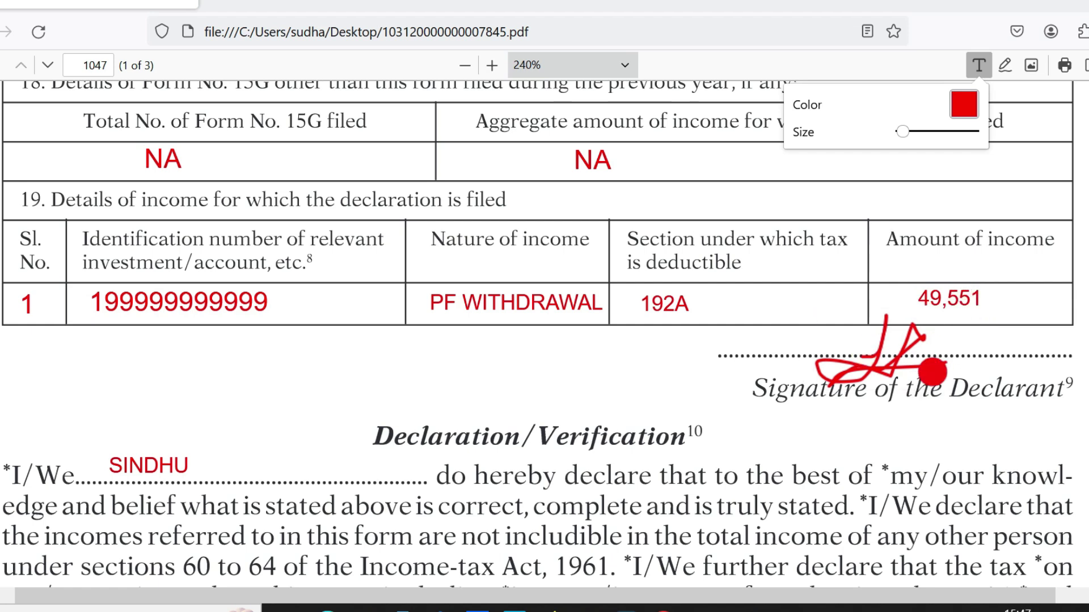
pyautogui.scroll(-6, 163, 151)
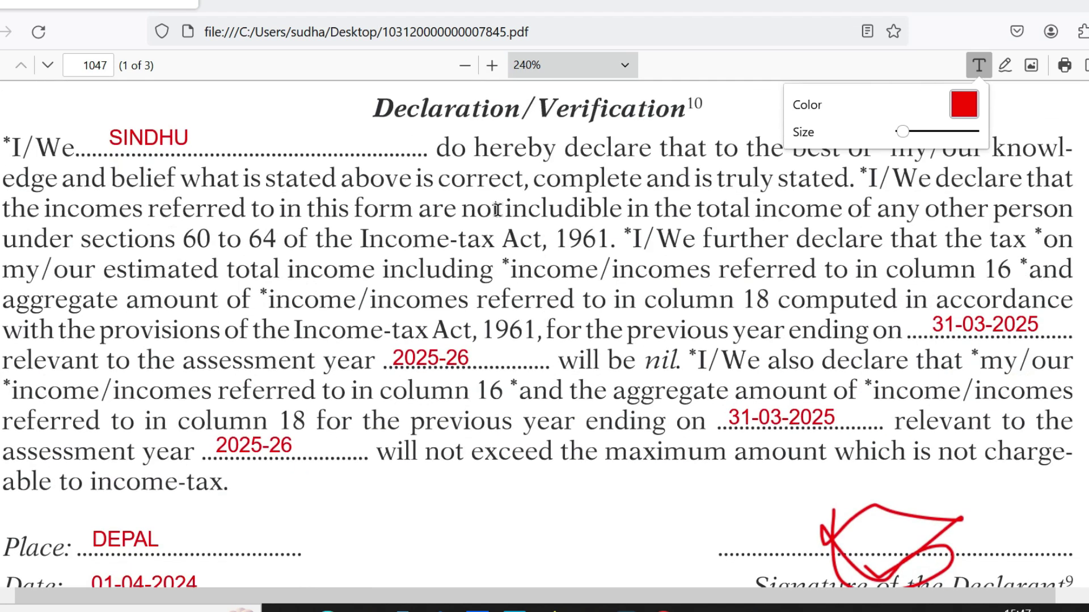
pyautogui.click(162, 151)
pyautogui.press('Escape')
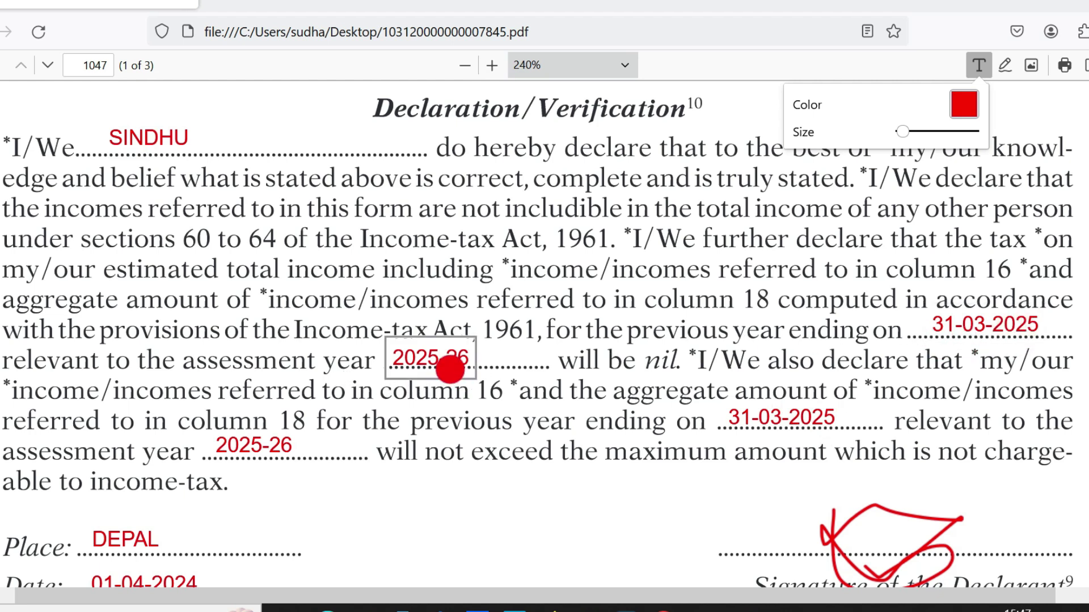
pyautogui.scroll(-4, 1066, 285)
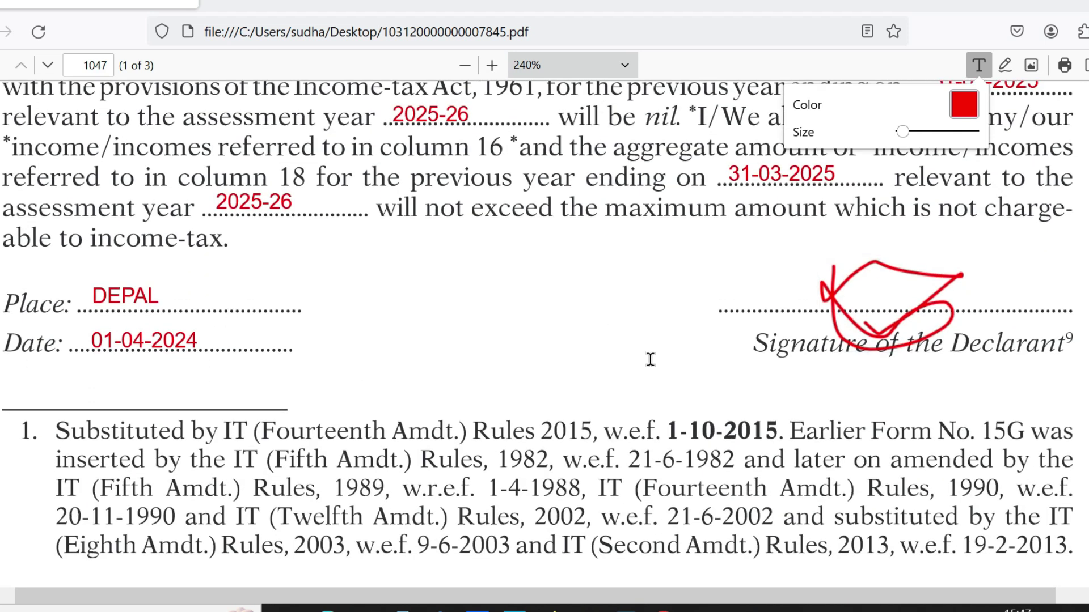
pyautogui.scroll(20, 650, 359)
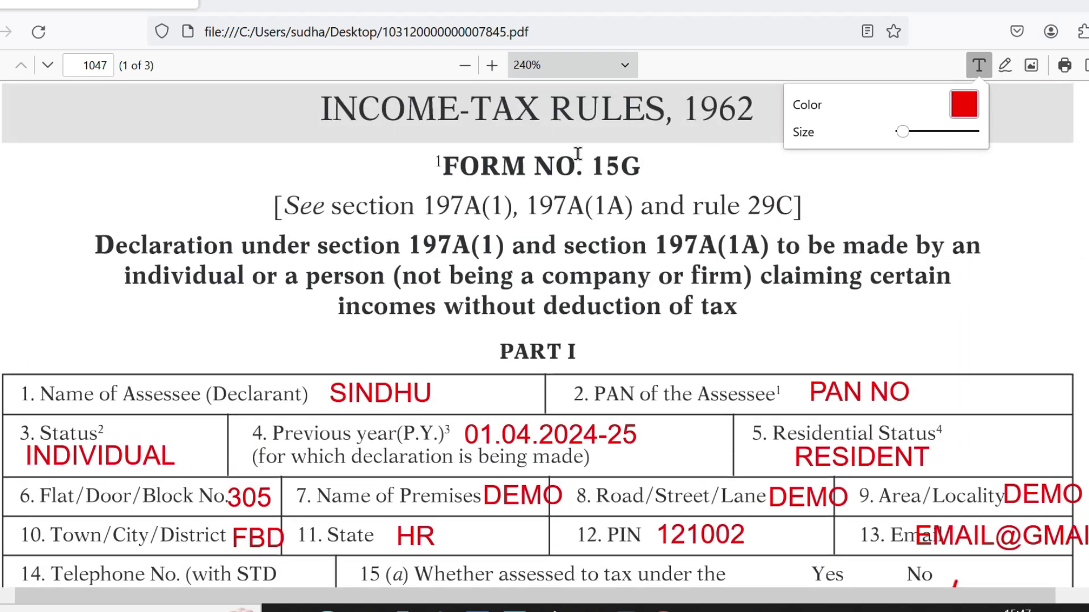
pyautogui.click(795, 489)
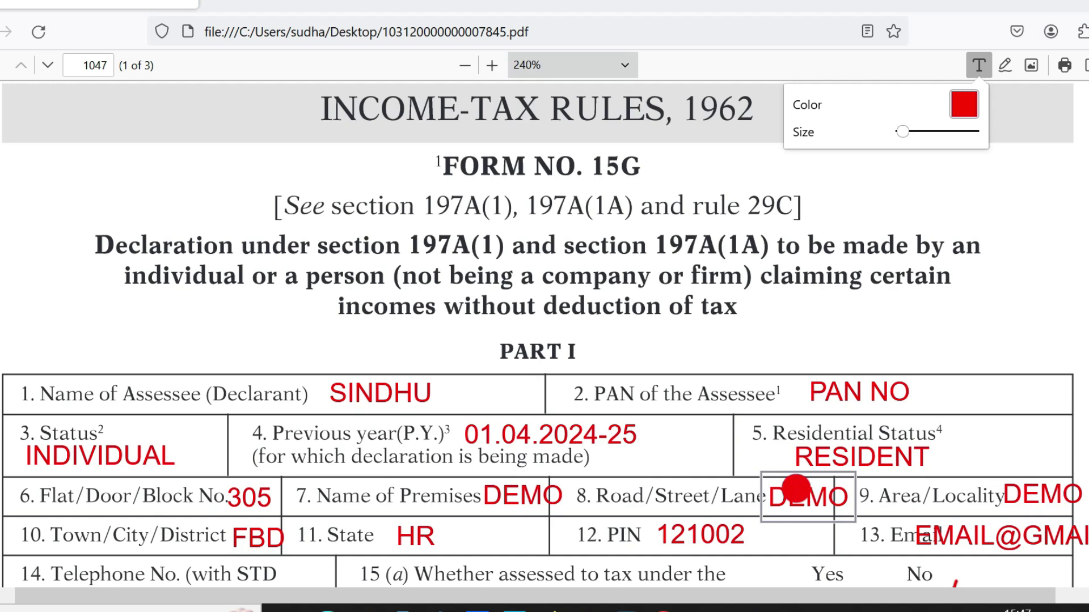
pyautogui.click(255, 492)
pyautogui.click(554, 488)
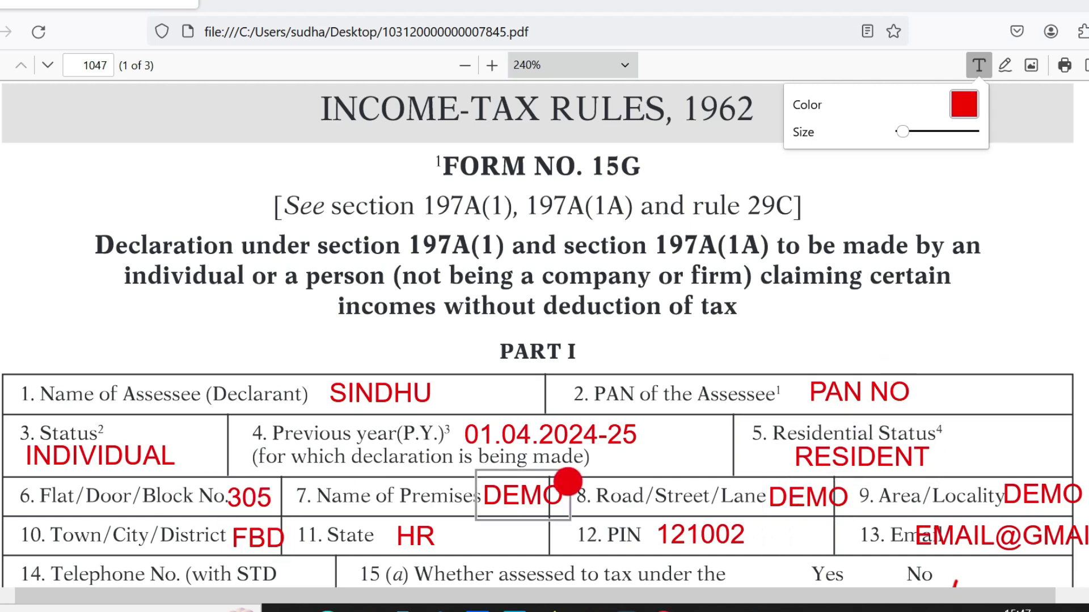